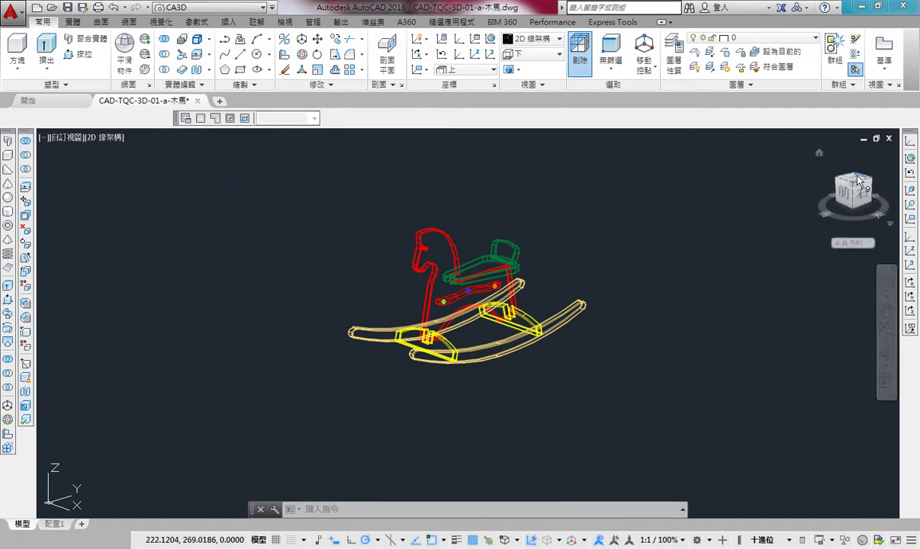
Browse the preset viewpoint and standard view lists and ribbon tabs without changing the view.
click(66, 137)
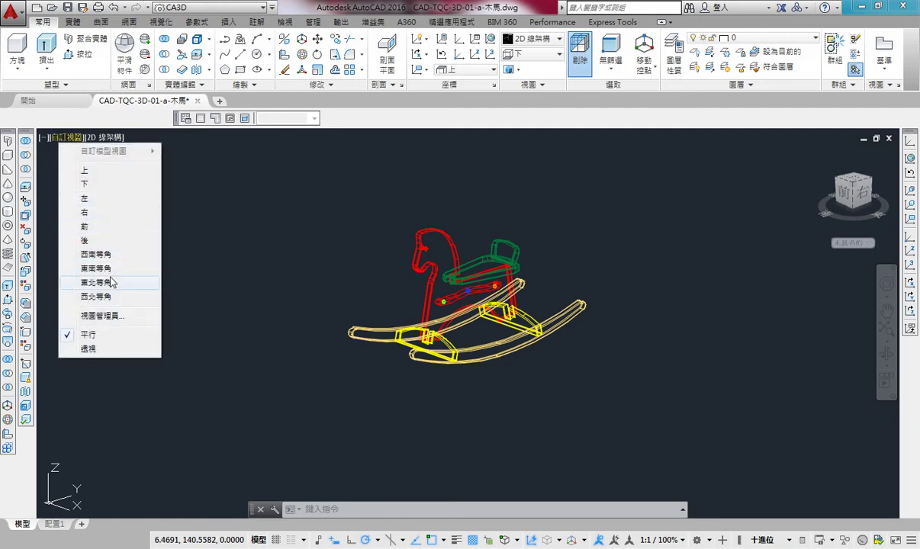
key(Escape)
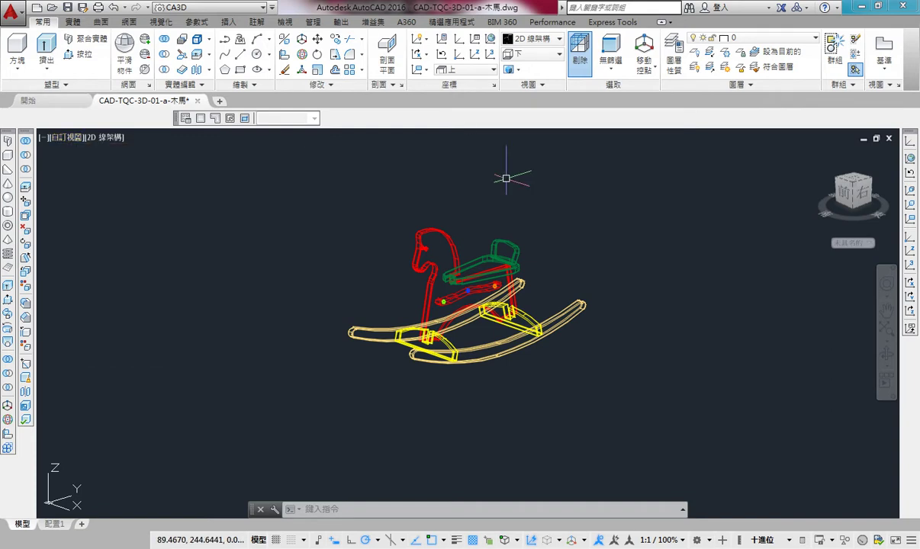
click(76, 140)
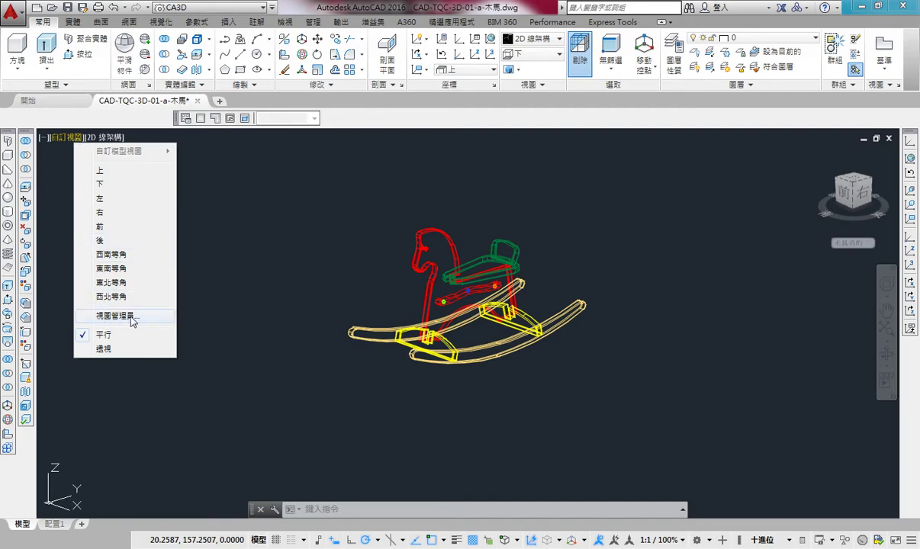
click(450, 119)
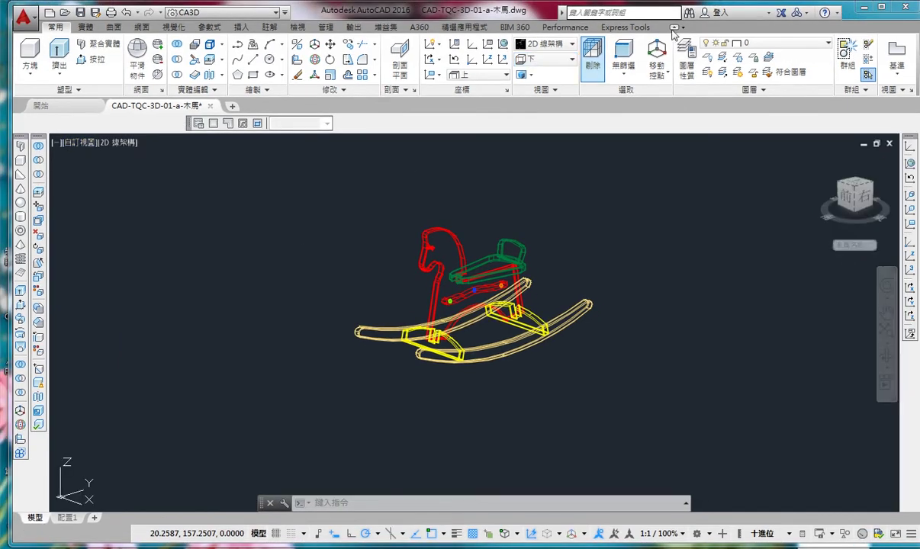
click(882, 7)
click(532, 54)
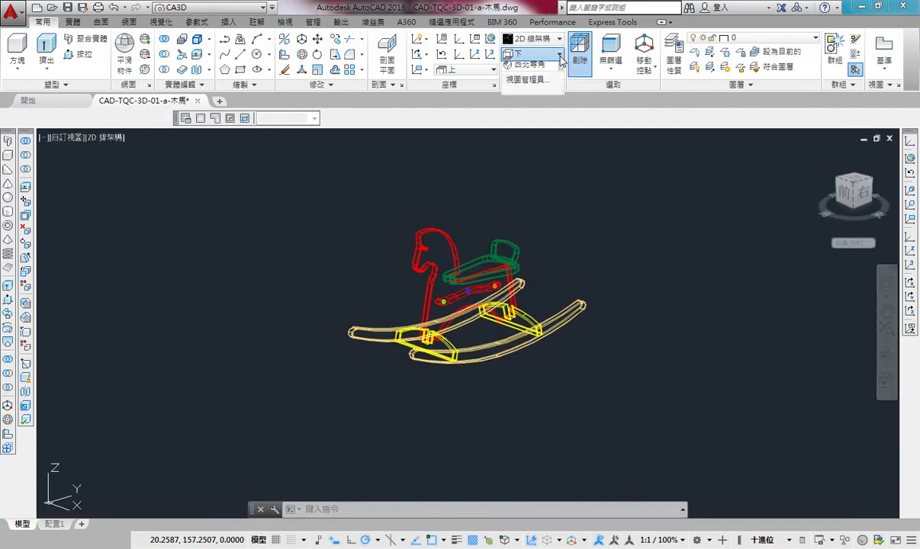
click(369, 5)
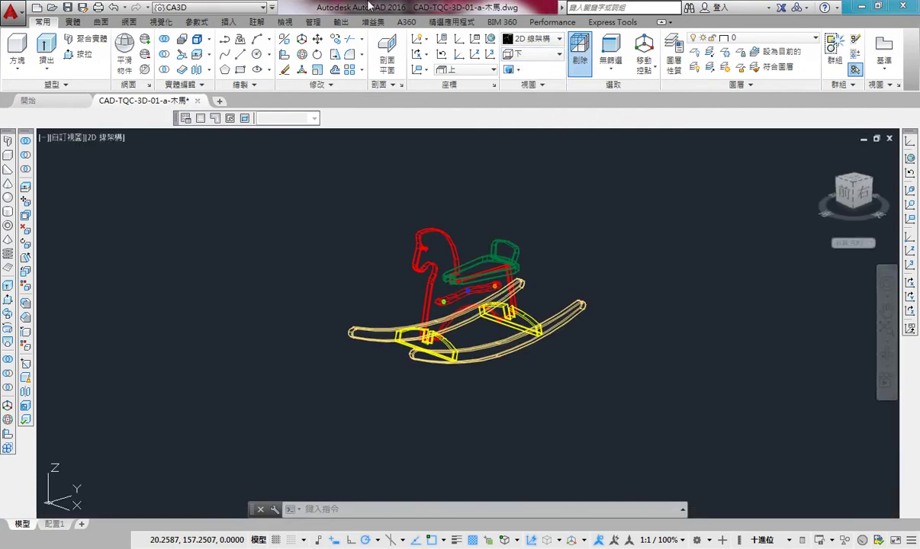
click(161, 22)
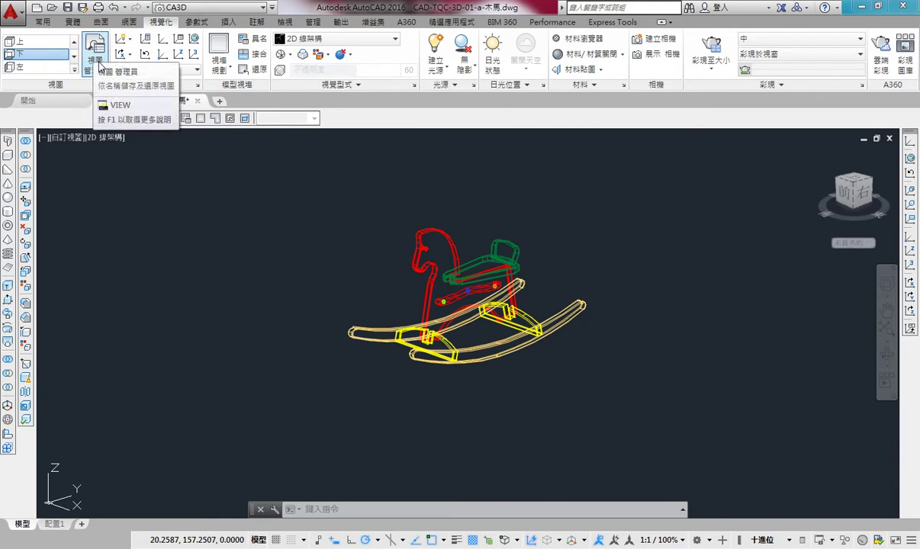
click(42, 22)
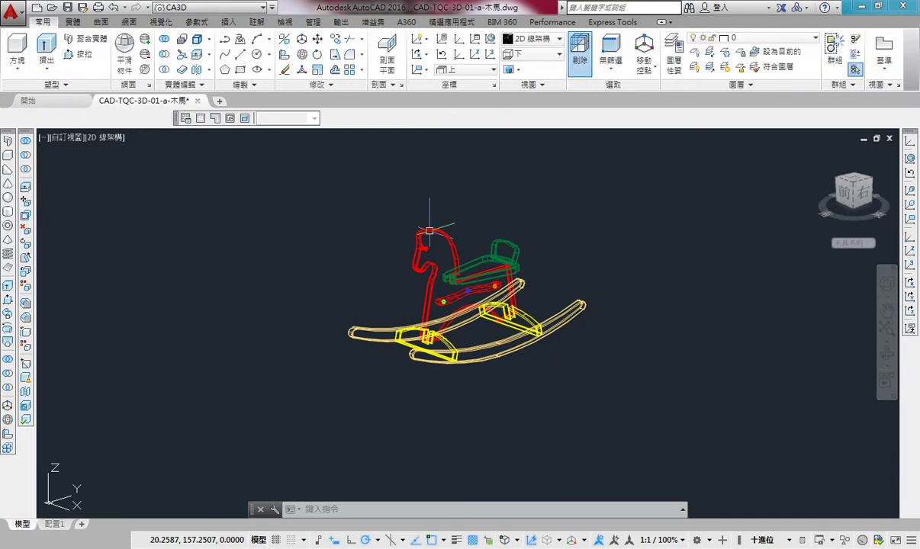
Make the preset Top view current through the View Manager (V) and apply it.
click(426, 232)
text(v)
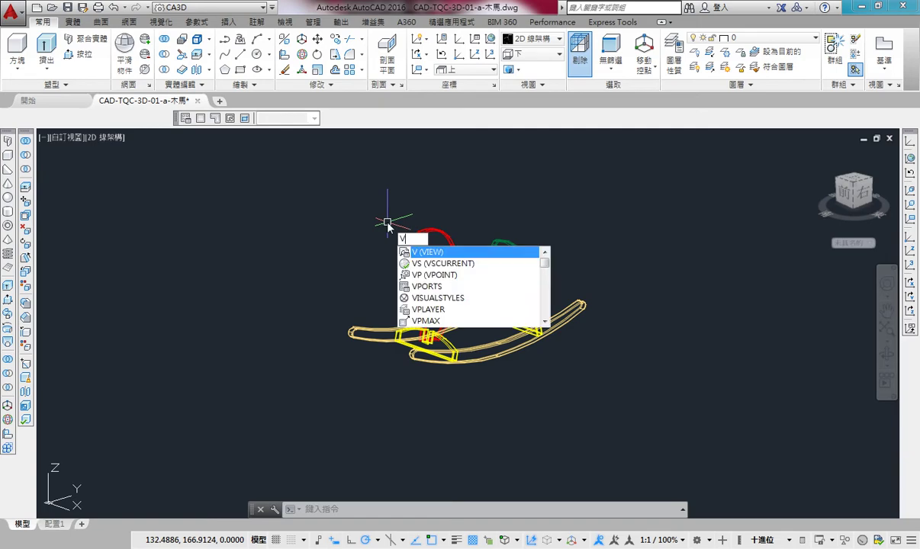
key(Return)
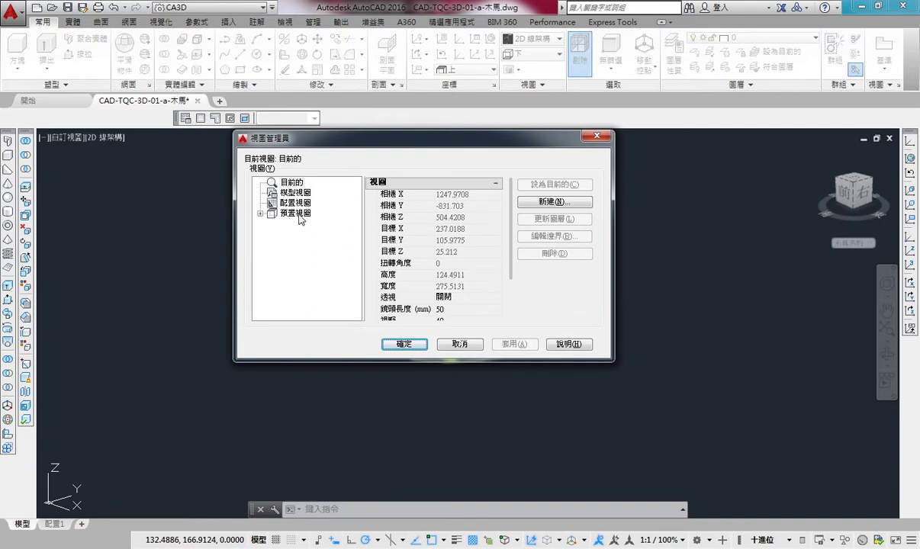
click(259, 215)
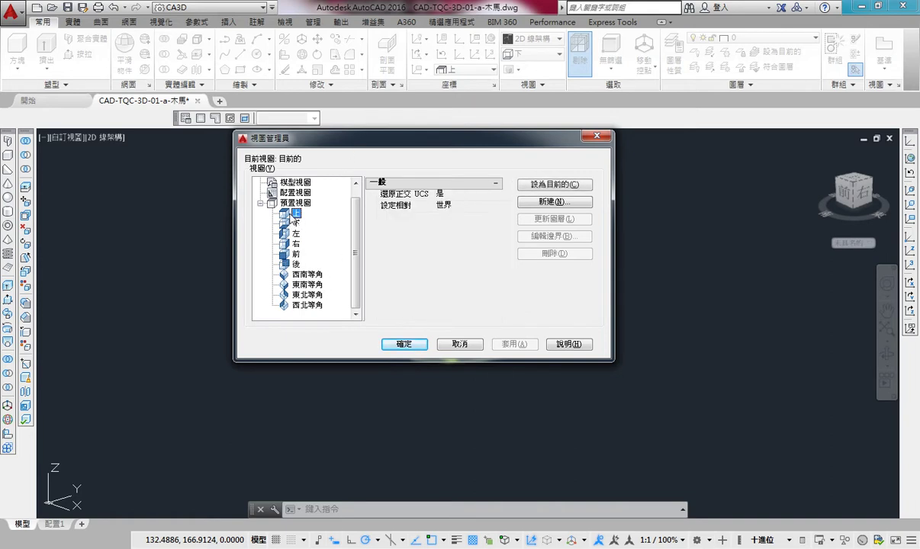
click(536, 184)
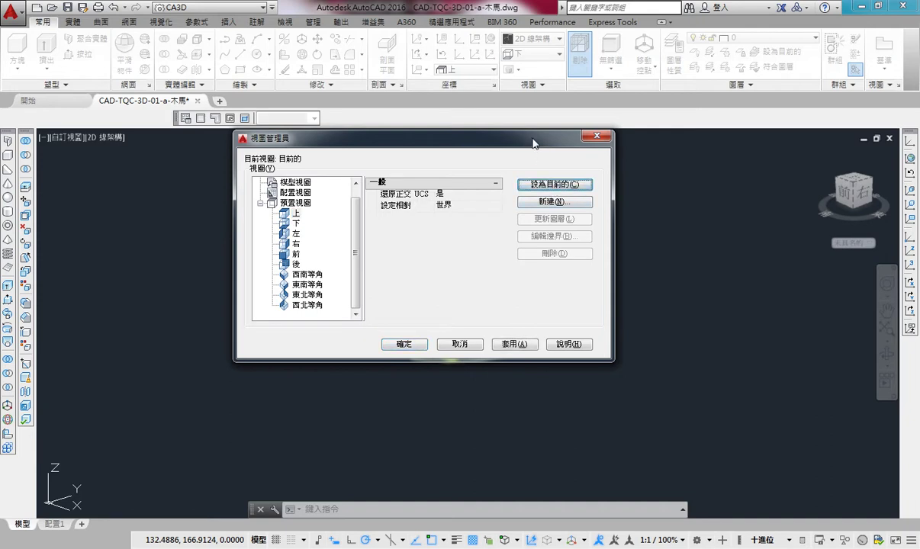
click(507, 344)
click(416, 344)
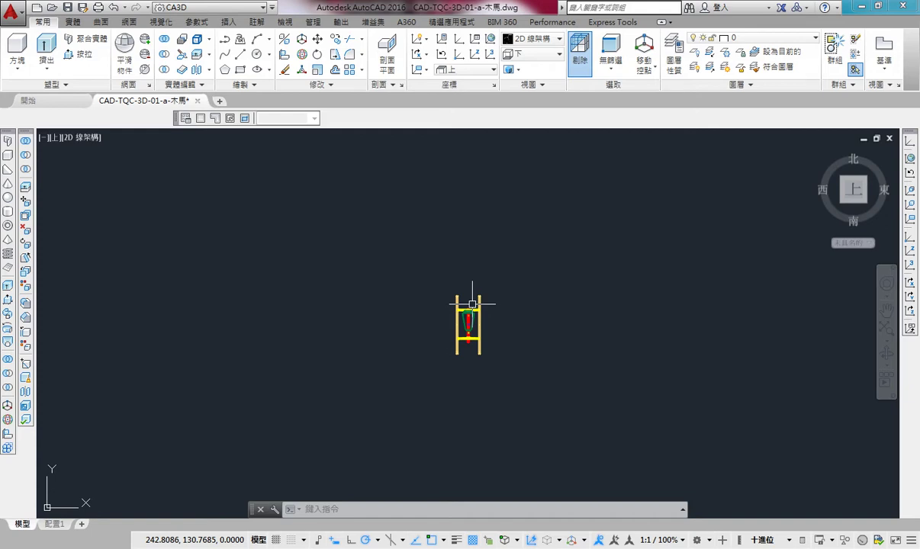
click(557, 55)
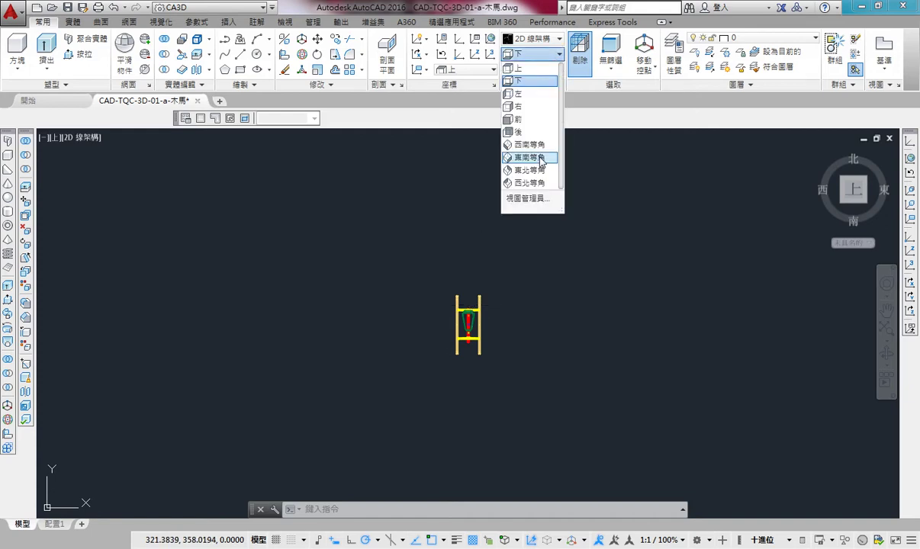
click(528, 200)
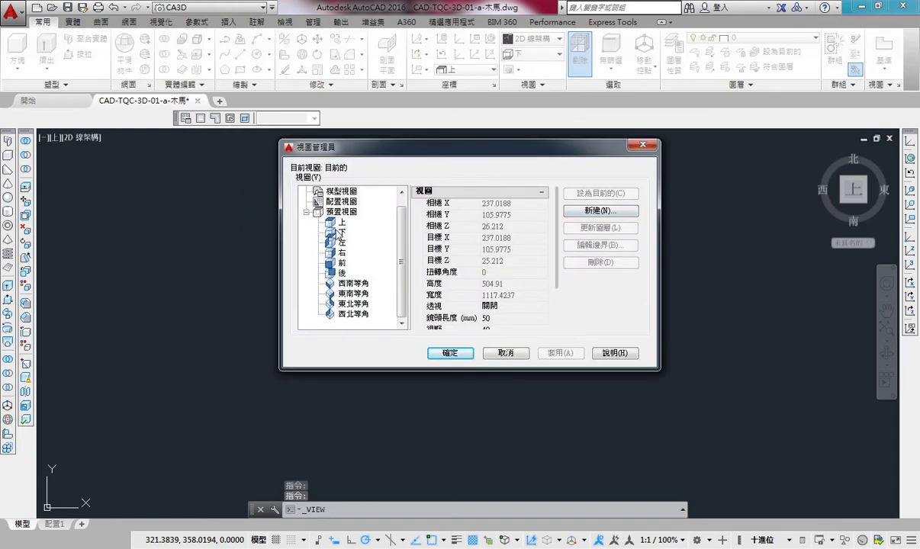
click(614, 214)
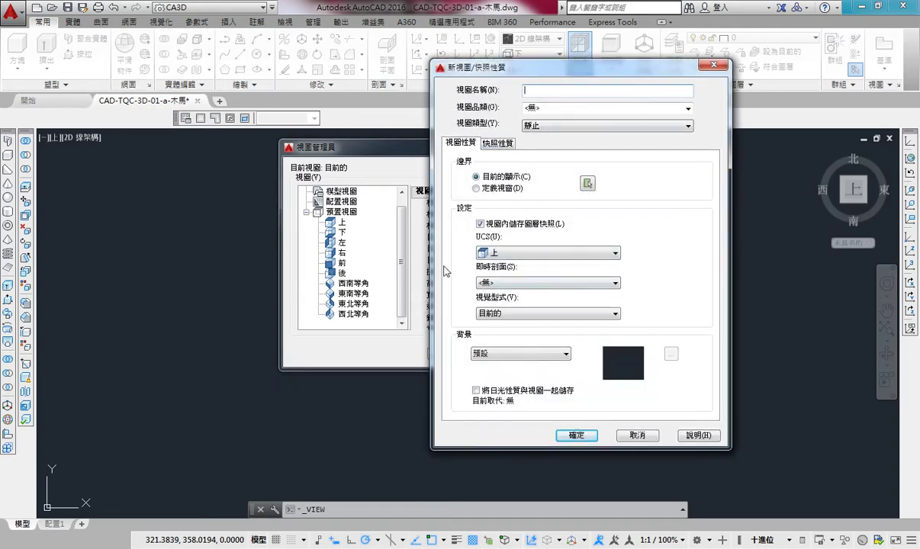
click(633, 436)
click(446, 409)
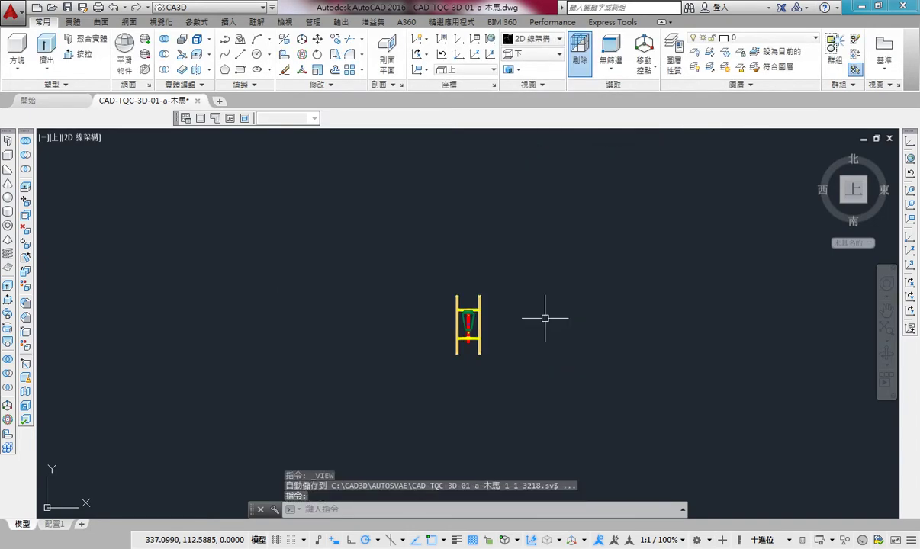
Orbit the horse out of the top view into 3D so it faces right.
mouse_move(468, 337)
shift+middle_down()
mouse_move(468, 364)
mouse_move(429, 278)
shift+middle_up()
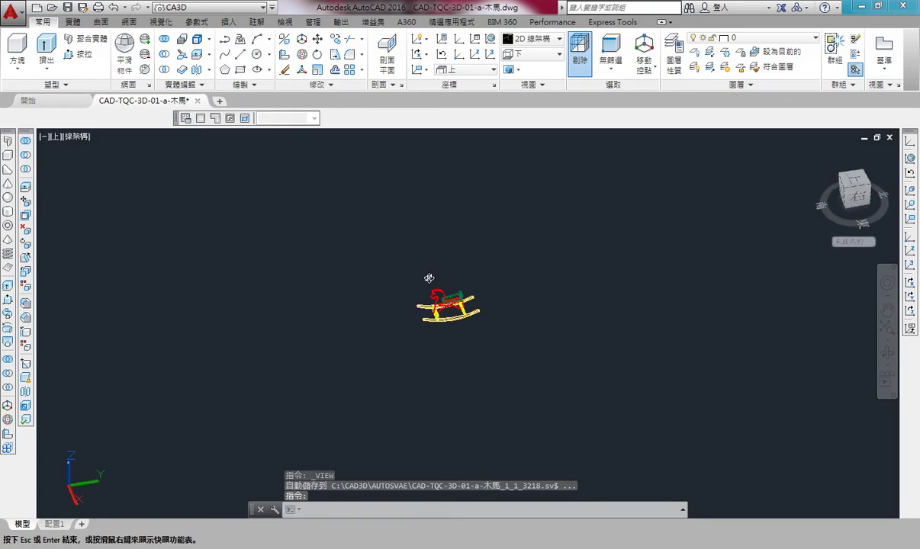
scroll(441, 304, up, 5)
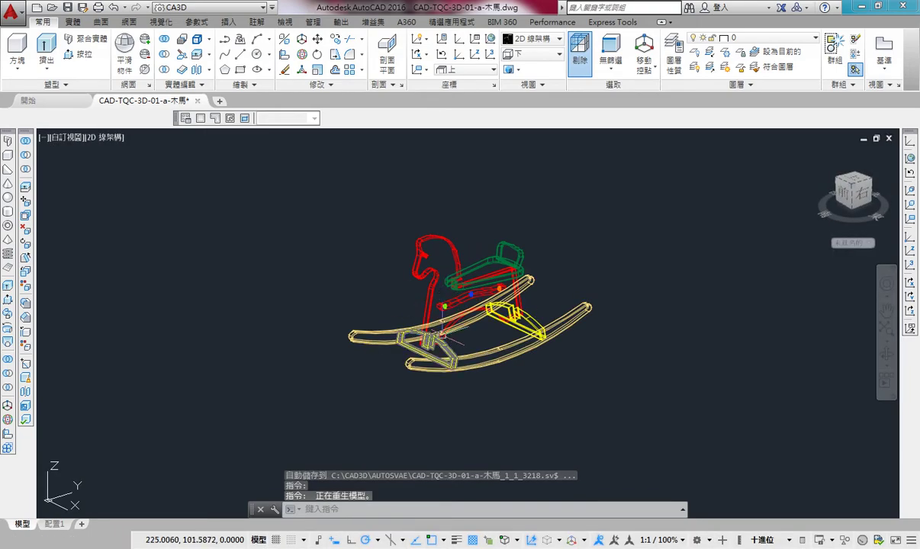
scroll(441, 321, up, 3)
scroll(421, 325, up, 3)
scroll(359, 339, down, 4)
mouse_move(359, 339)
shift+middle_down()
mouse_move(573, 365)
mouse_move(513, 244)
shift+middle_up()
scroll(513, 245, up, 4)
scroll(529, 345, up, 3)
scroll(478, 331, up, 2)
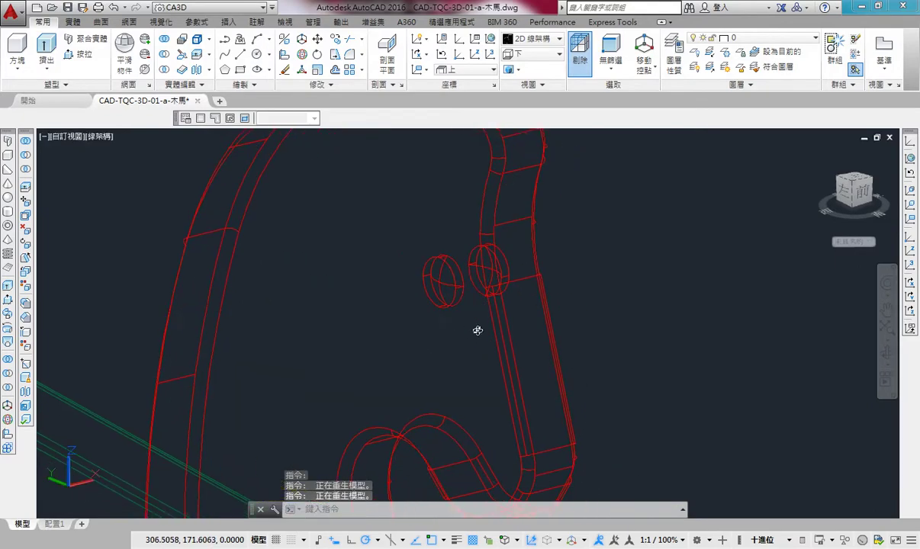
Zoom in close on the two eye spheres, then reopen the View Manager.
shift+middle_drag(477, 331, 486, 322)
scroll(497, 277, up, 1)
scroll(479, 253, up, 3)
middle_drag(496, 401, 496, 347)
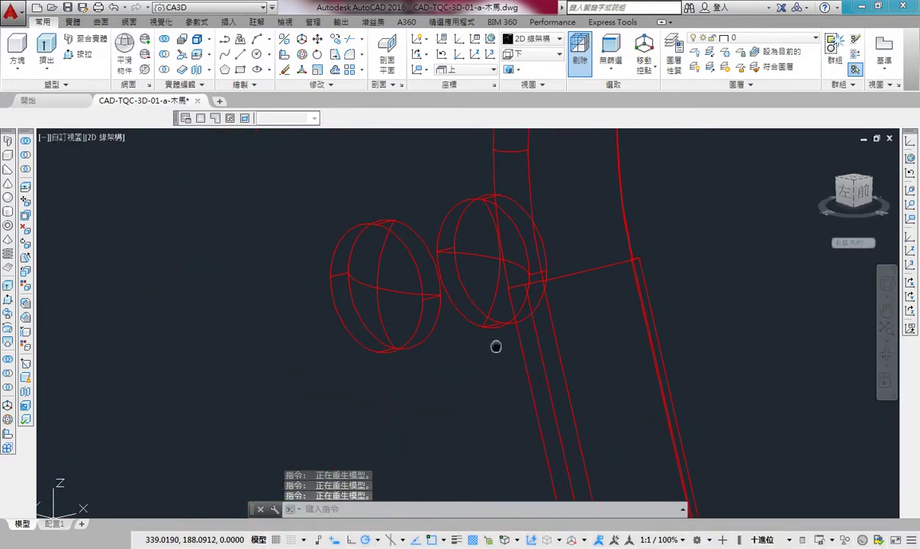
scroll(496, 347, down, 3)
scroll(692, 300, down, 2)
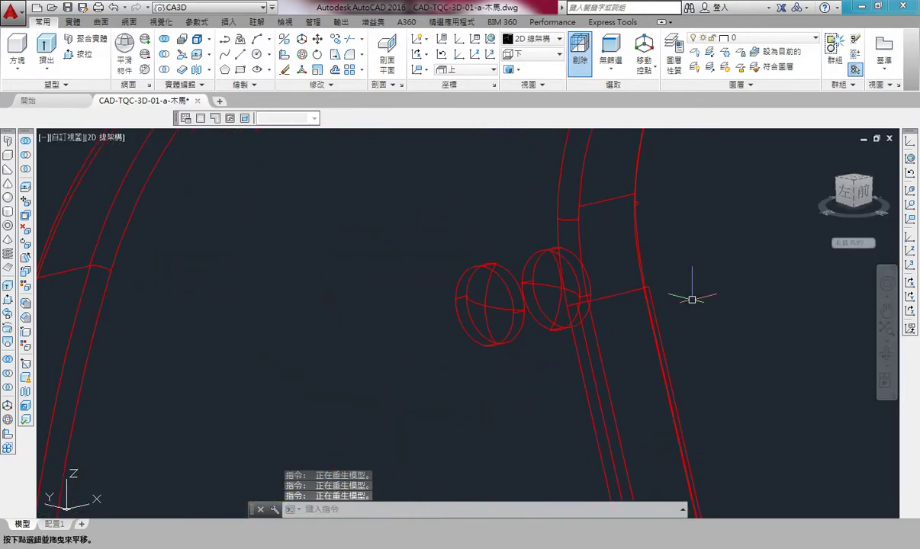
mouse_move(692, 299)
shift+middle_down()
mouse_move(698, 318)
mouse_move(704, 211)
shift+middle_up()
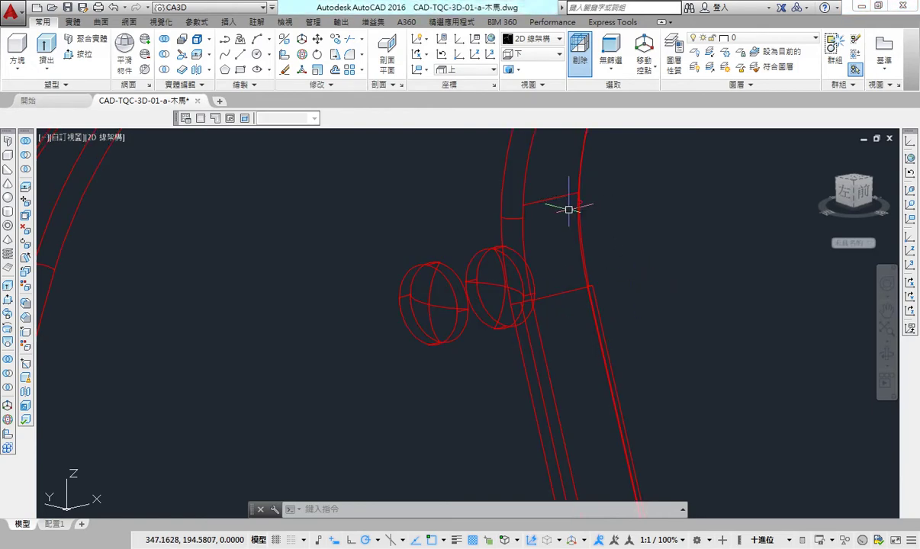
text(v)
key(Return)
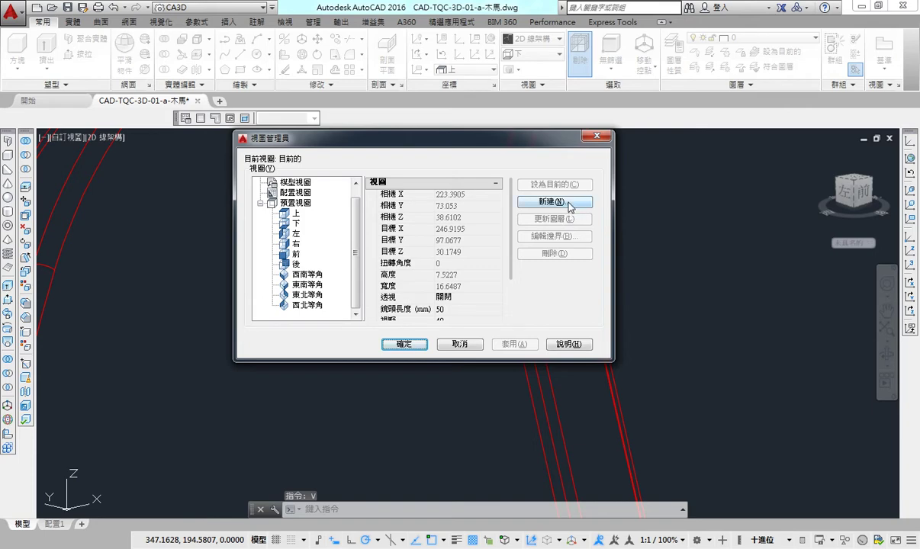
Save the eye-sphere close-up as a new named view V01 and close the View Manager.
click(569, 205)
text(V01)
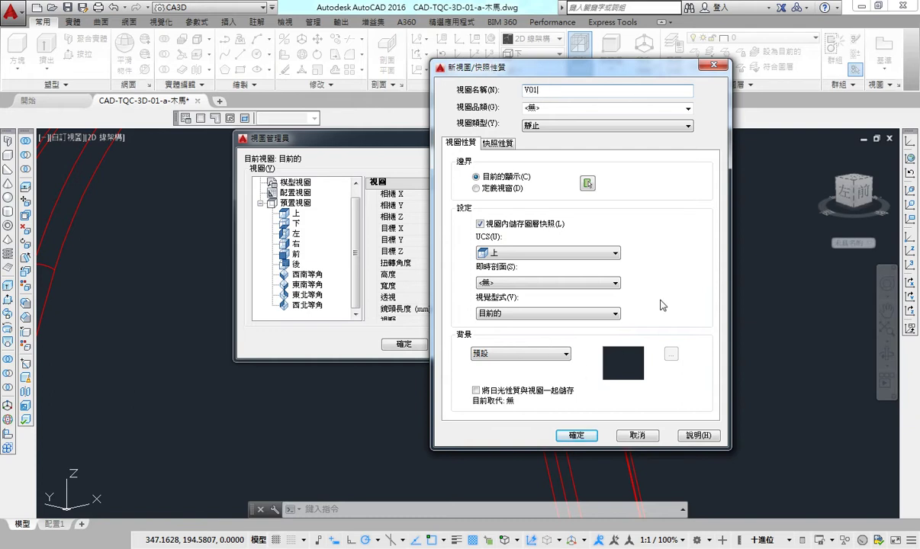
click(576, 436)
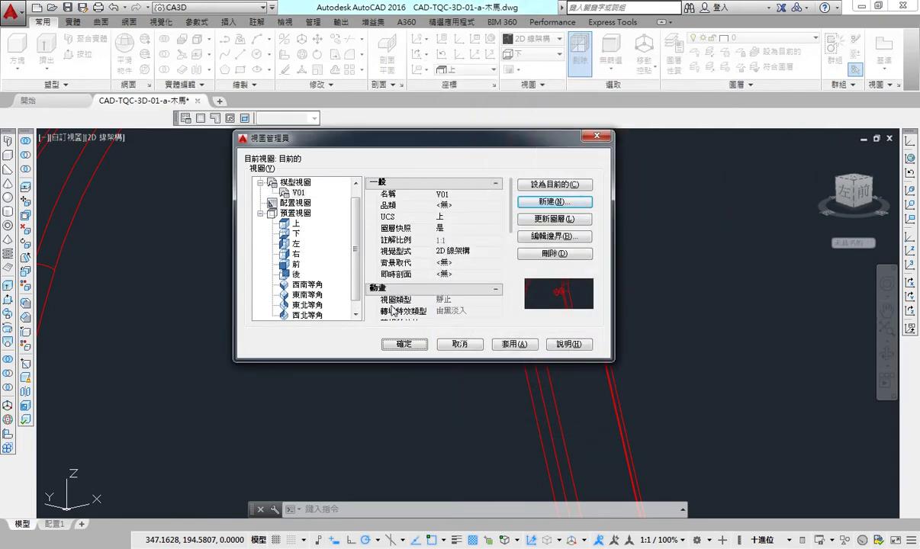
click(410, 344)
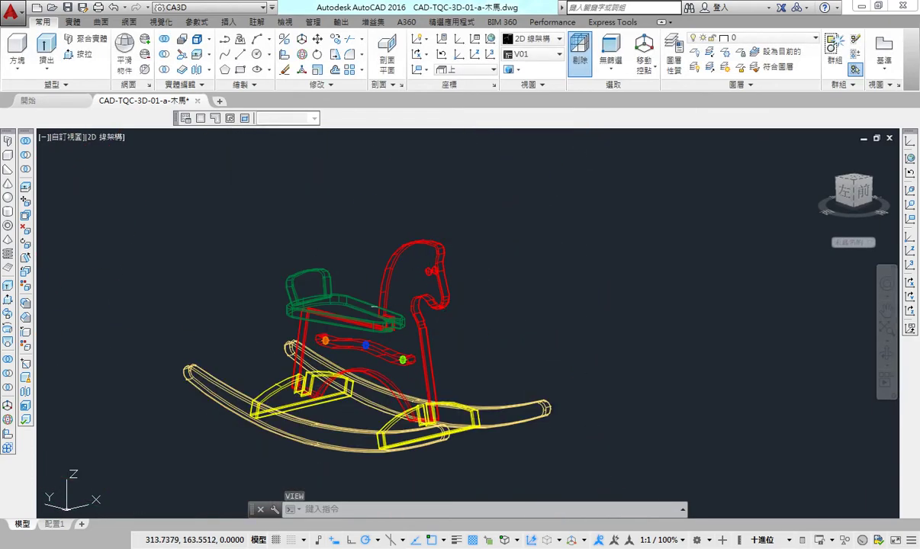
Orbit to a new angle, restore V01 from the ribbon view list, then zoom back out.
mouse_move(439, 281)
shift+middle_down()
mouse_move(542, 266)
mouse_move(378, 326)
shift+middle_up()
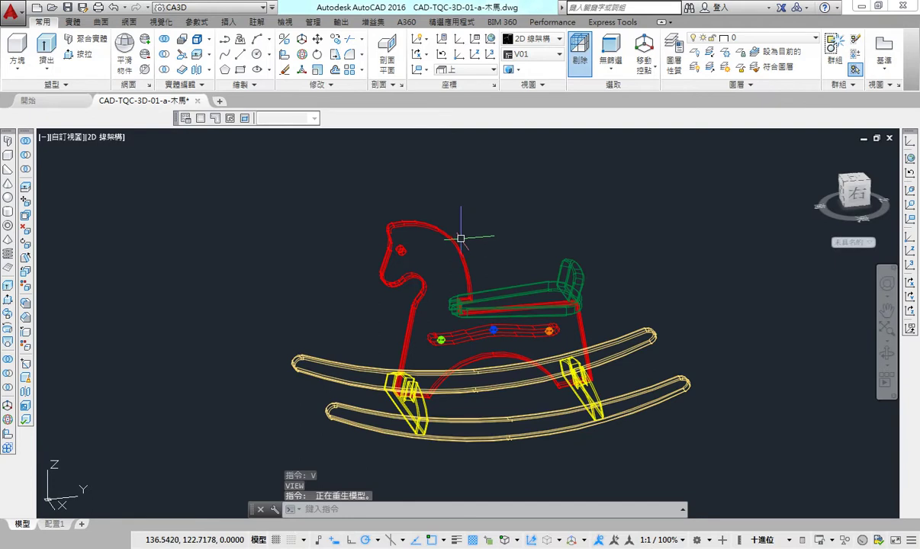
click(515, 57)
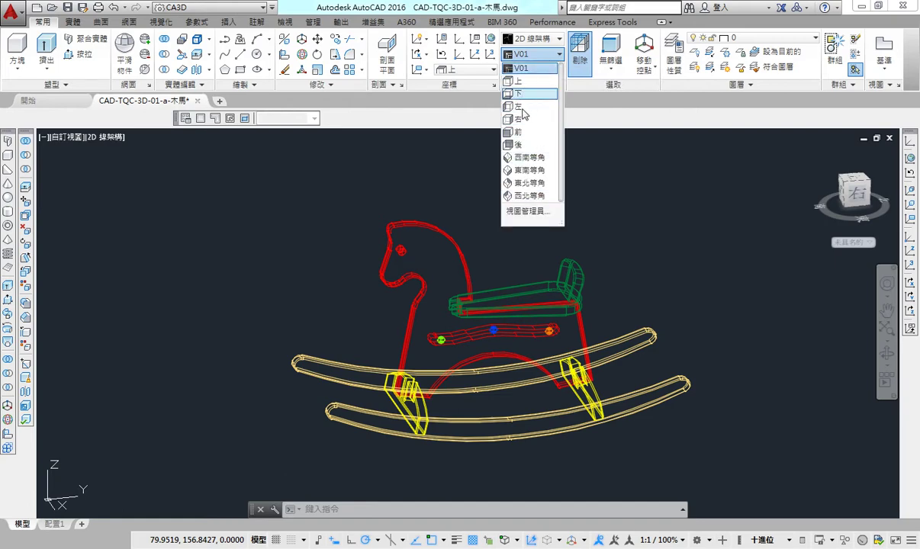
click(527, 70)
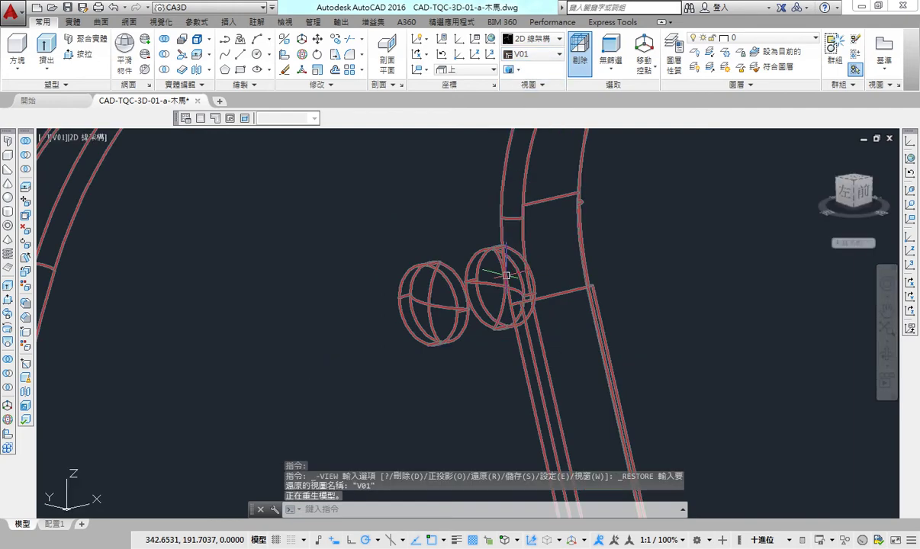
scroll(450, 270, down, 8)
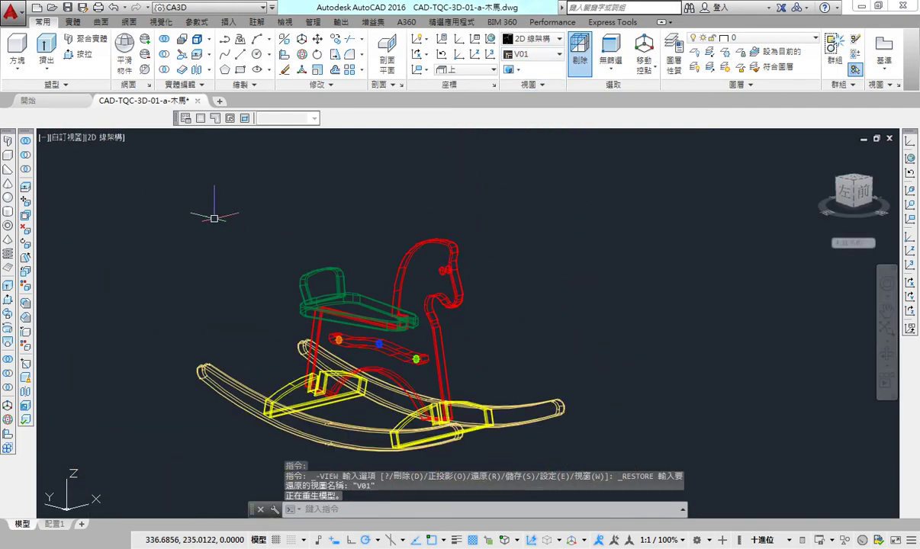
click(66, 138)
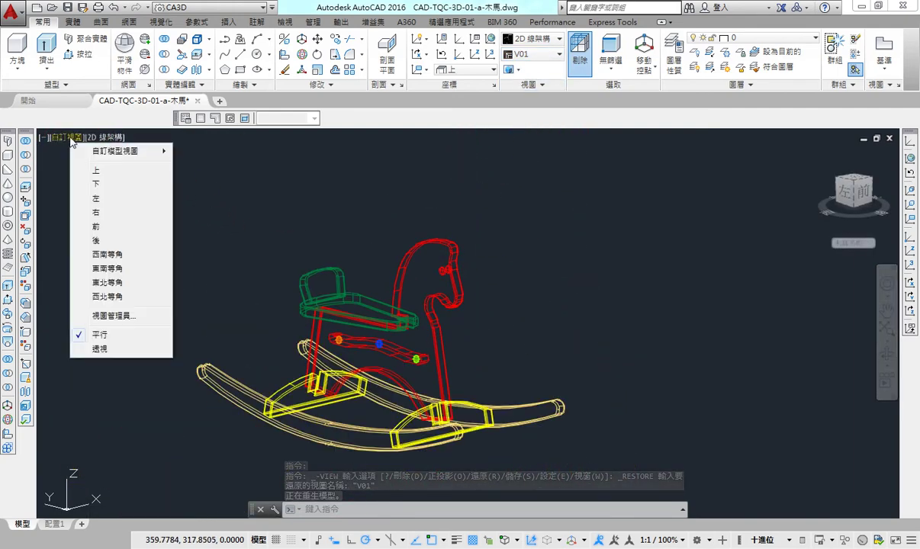
mouse_move(116, 151)
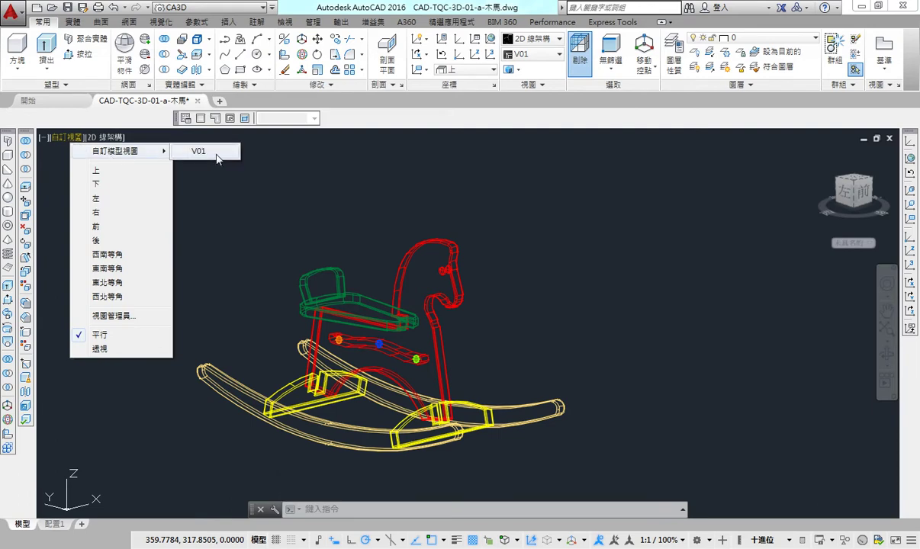
Restore V01 twice from the viewport label's custom model views, zooming out in between.
click(200, 151)
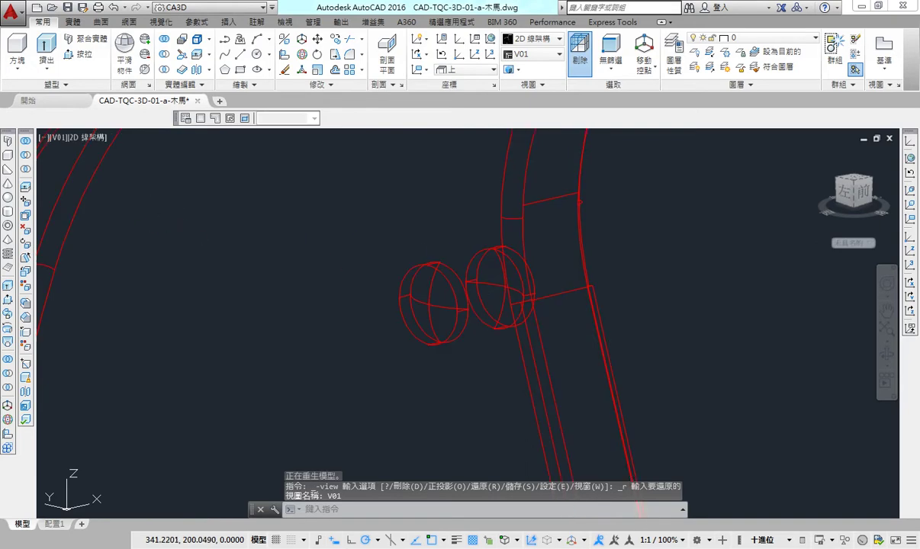
scroll(534, 328, down, 8)
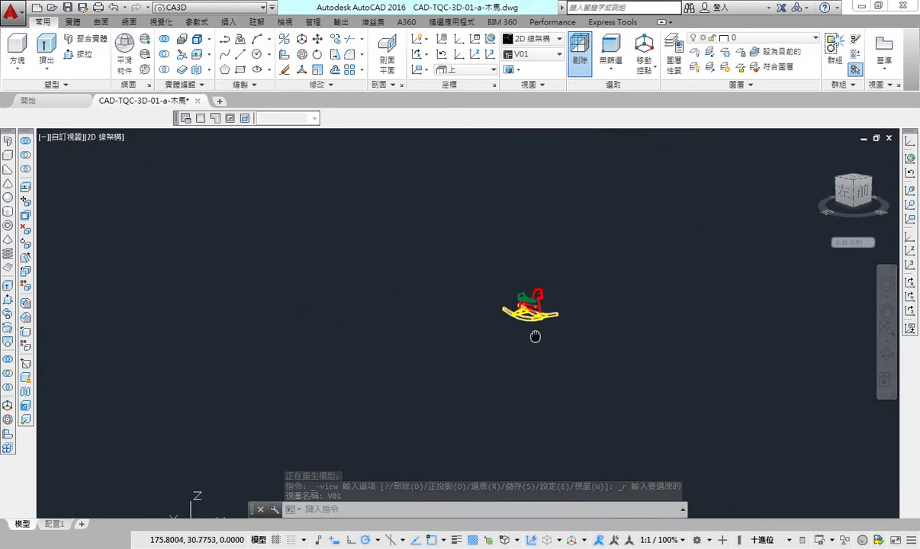
click(76, 137)
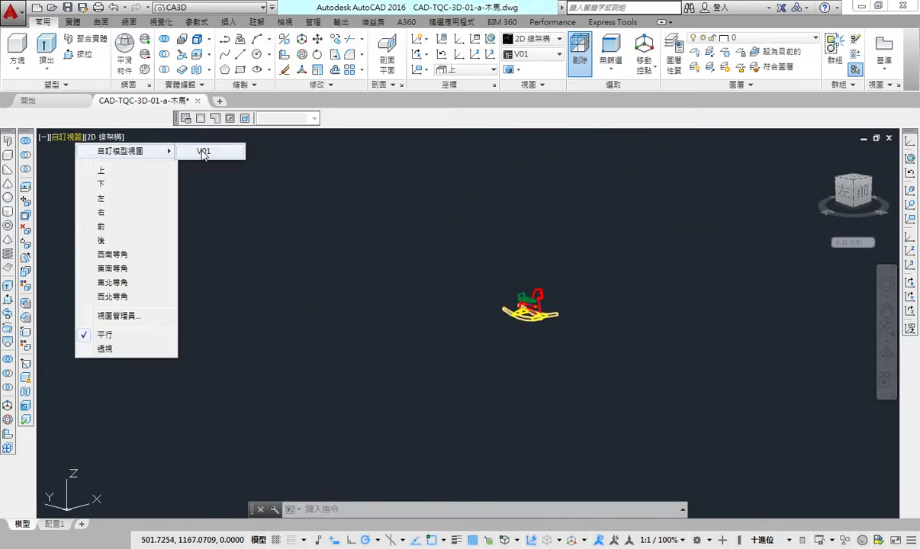
click(200, 152)
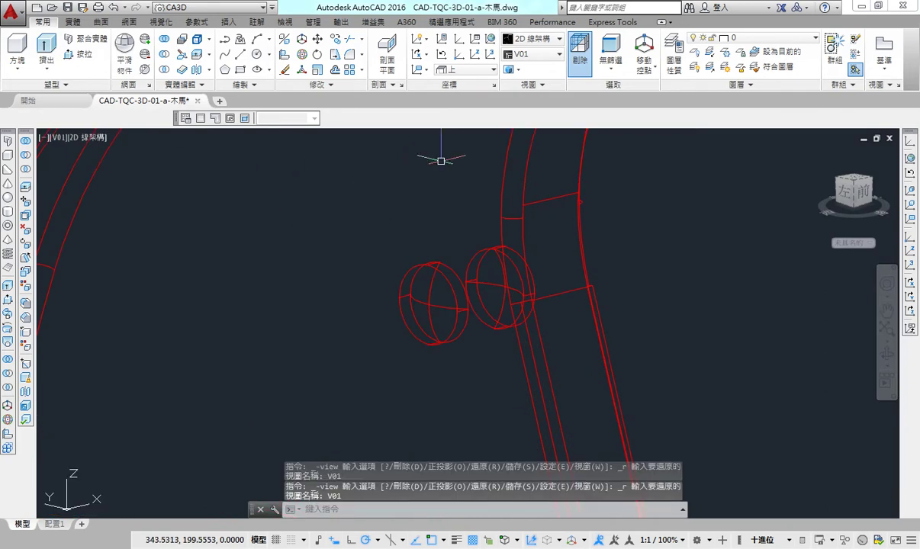
middle_drag(362, 321, 401, 327)
scroll(400, 327, down, 5)
scroll(401, 327, down, 3)
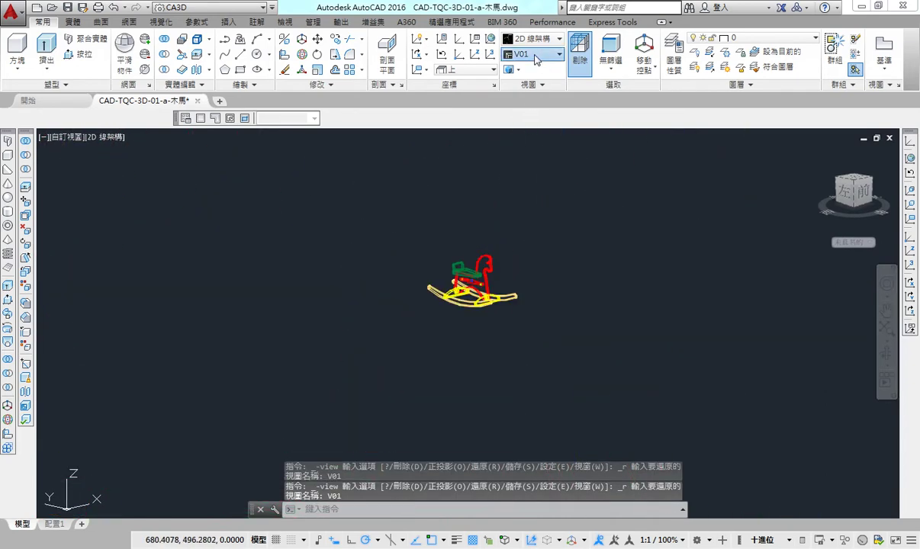
Restore V01 twice from the ribbon View dropdown, panning and zooming out after each.
click(532, 54)
click(525, 68)
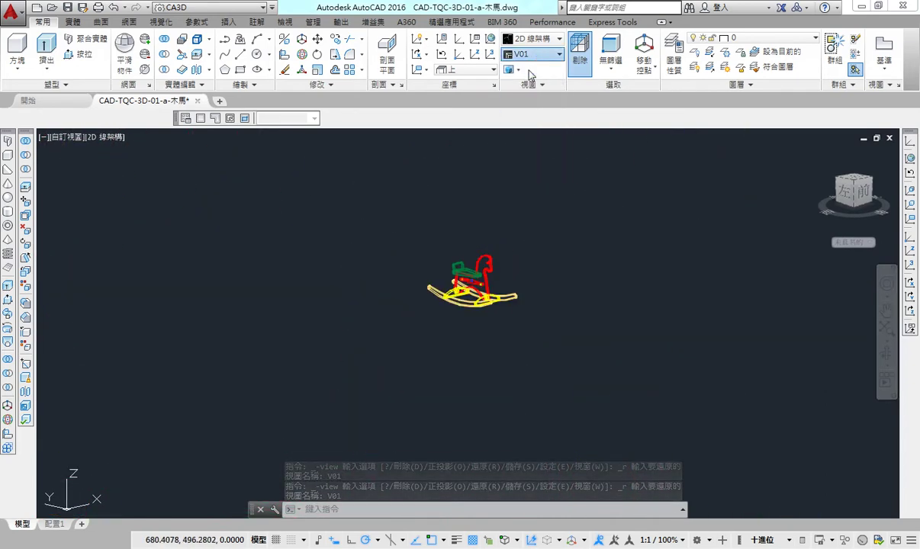
scroll(256, 308, down, 5)
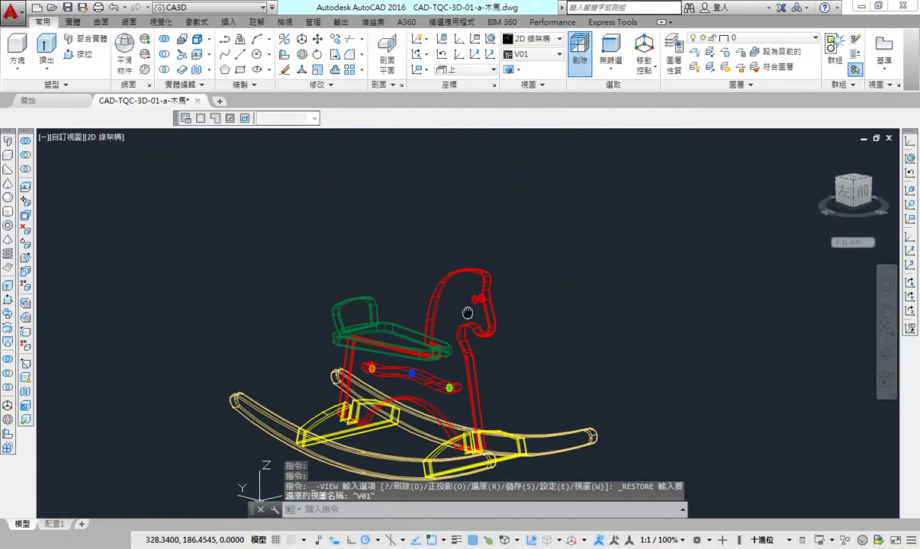
click(532, 54)
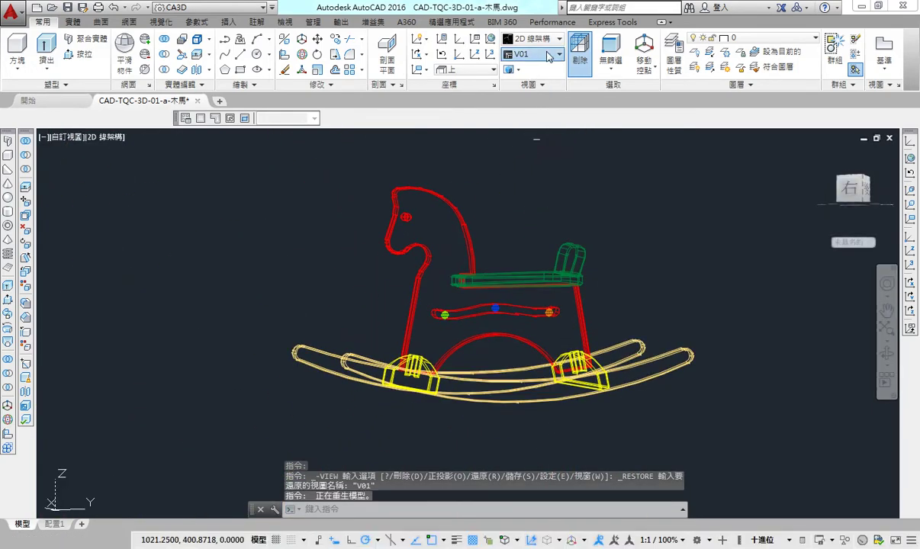
click(532, 70)
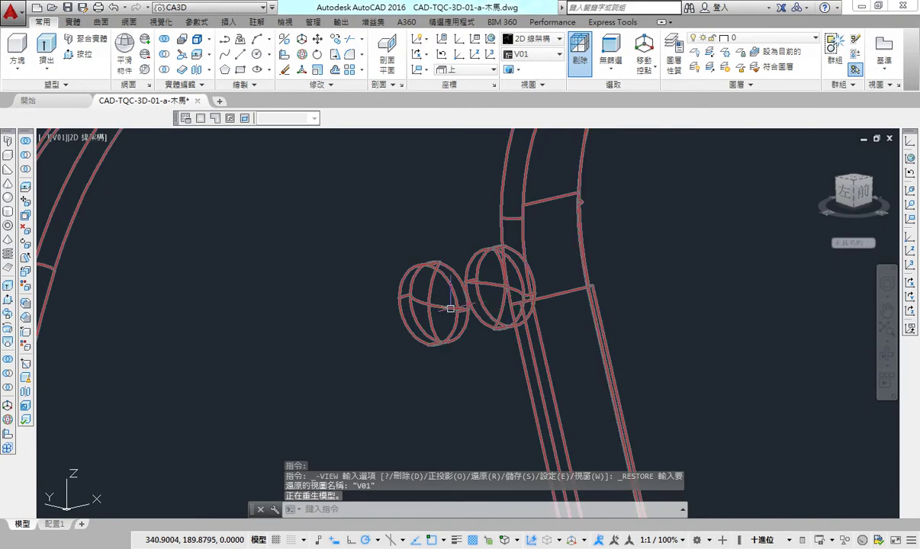
middle_drag(443, 305, 477, 333)
scroll(300, 365, down, 3)
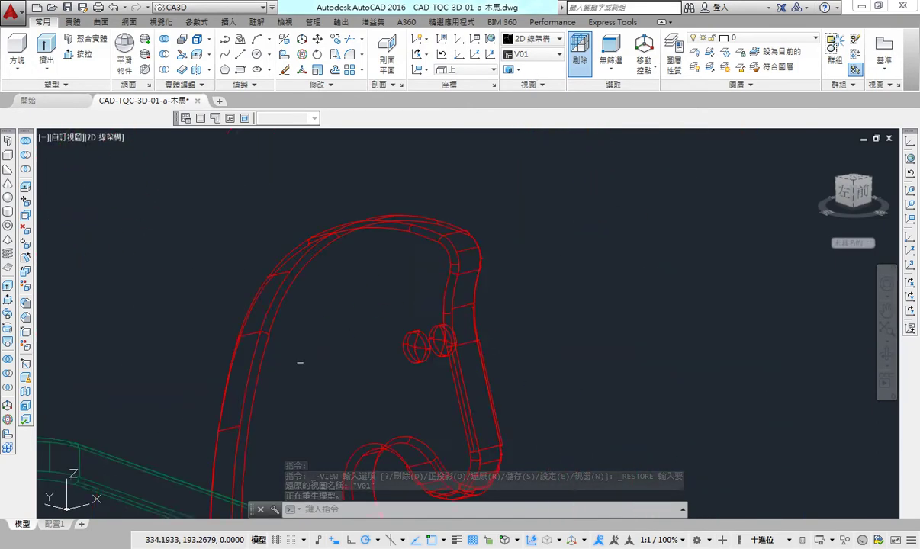
scroll(353, 391, down, 3)
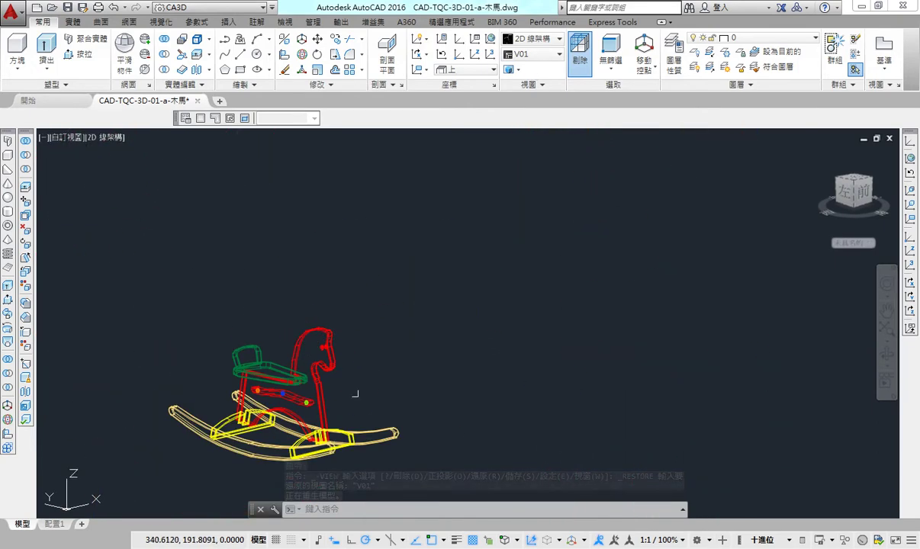
Restore V01 two more times from the viewport label's view menu.
click(61, 137)
mouse_move(128, 163)
click(190, 151)
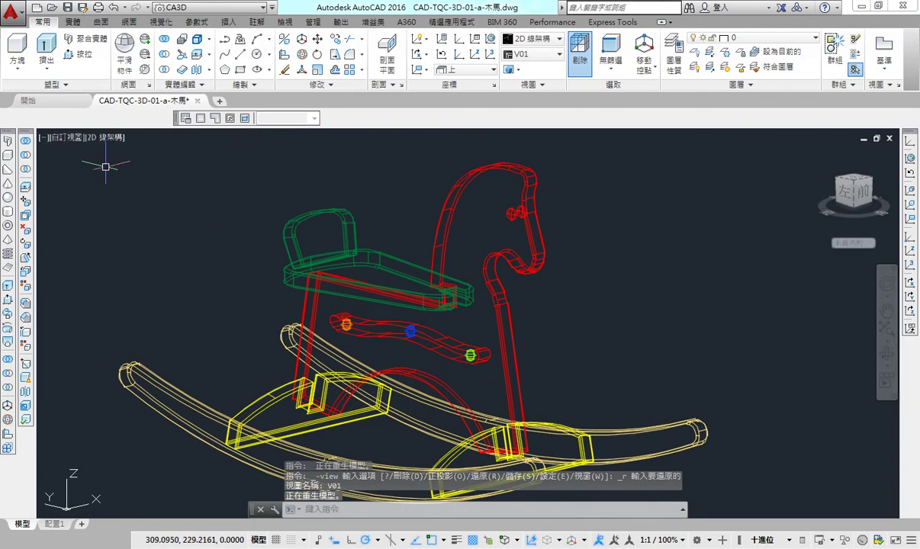
click(64, 137)
click(195, 151)
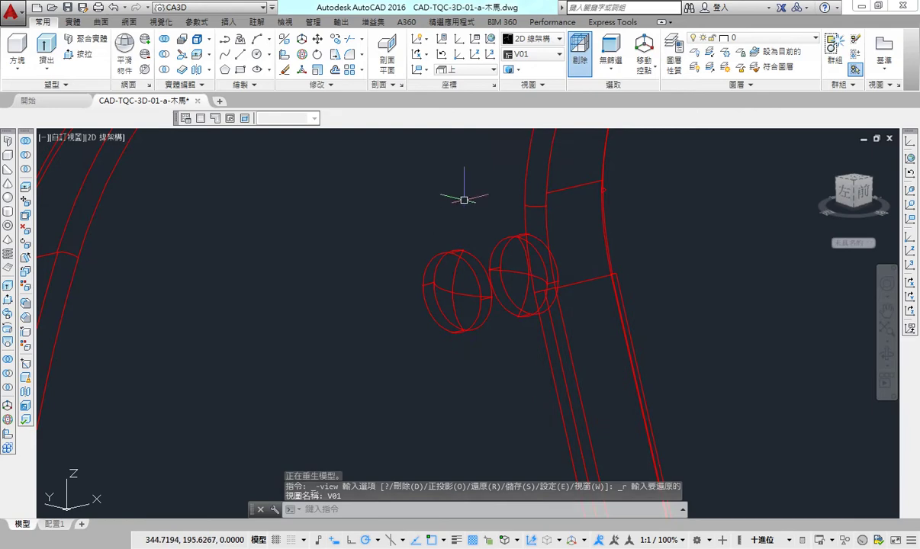
Inspect V01's saved properties in the View Manager, then close it.
click(557, 56)
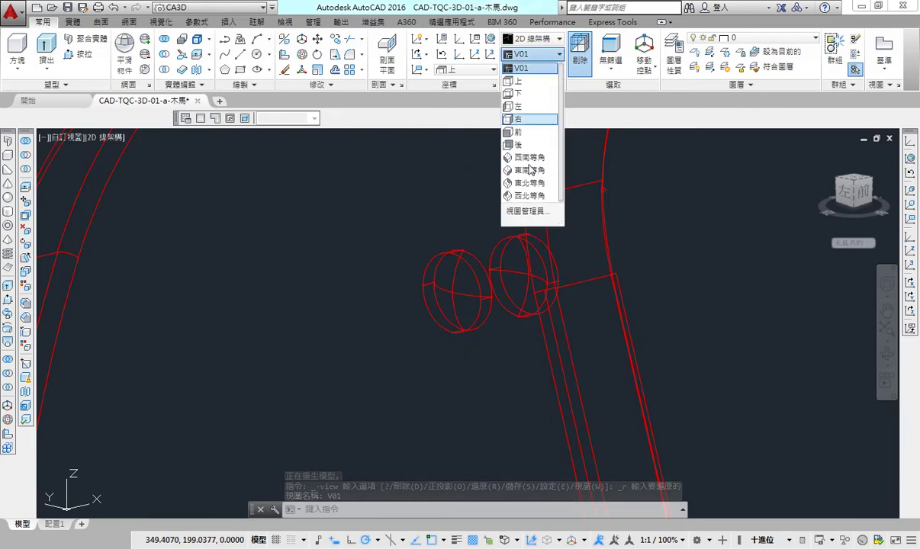
click(529, 208)
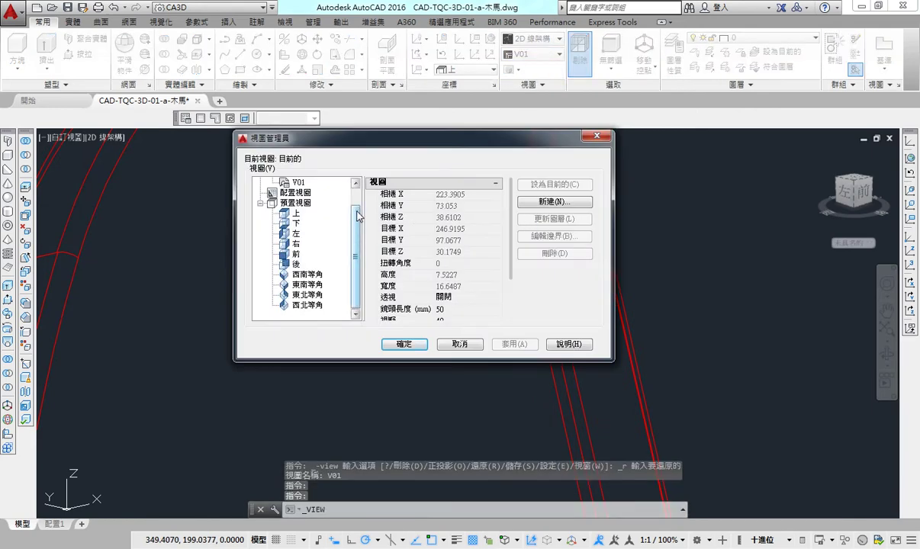
scroll(293, 197, up, 1)
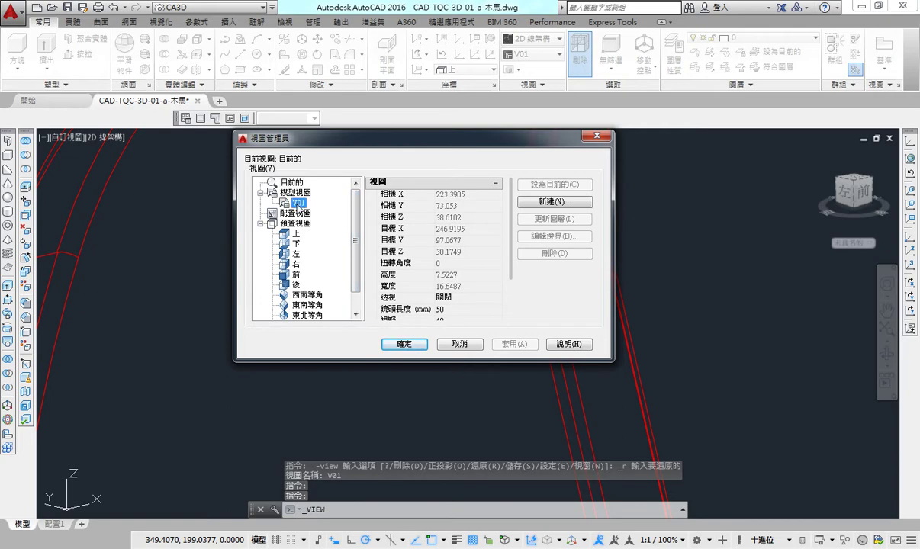
click(297, 205)
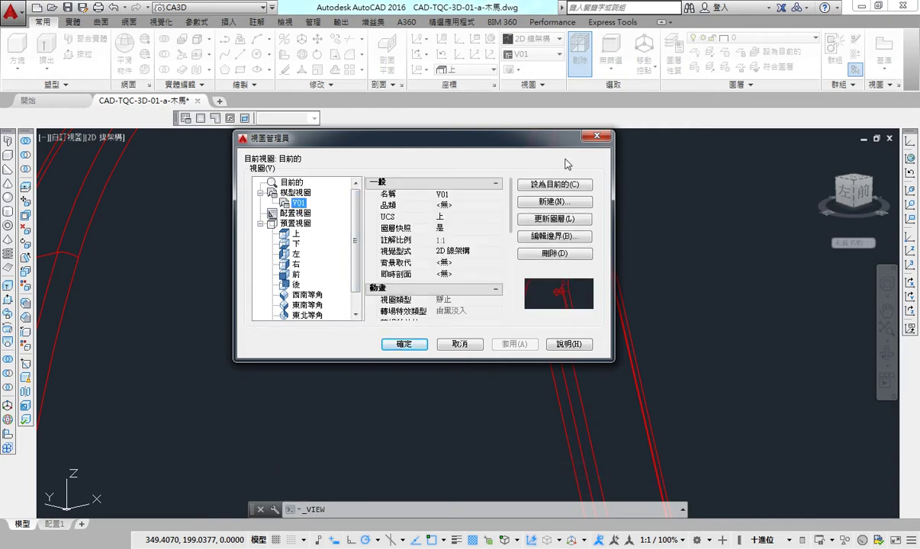
click(596, 138)
Pan the whole rocking horse into view and save it as named view V02.
scroll(503, 247, down, 5)
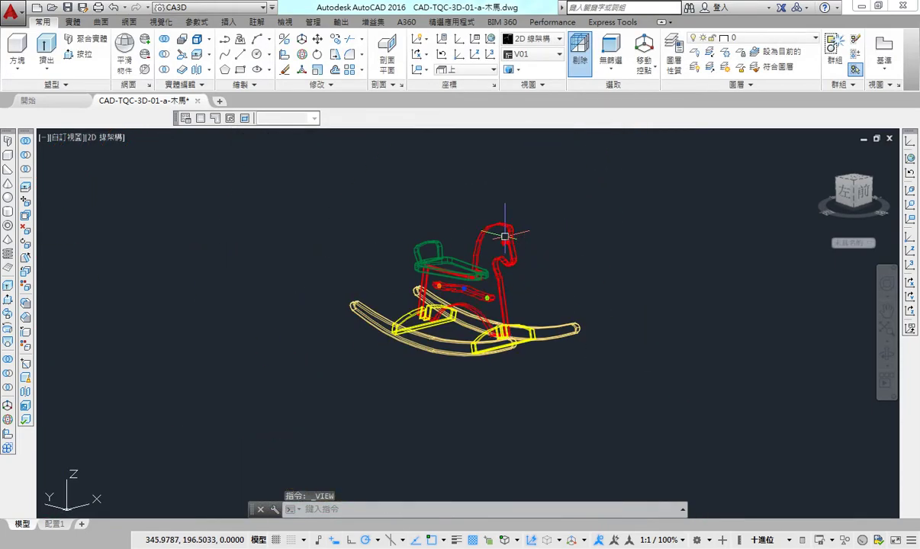
mouse_move(503, 292)
middle_down()
mouse_move(509, 284)
mouse_move(428, 309)
mouse_move(447, 172)
middle_up()
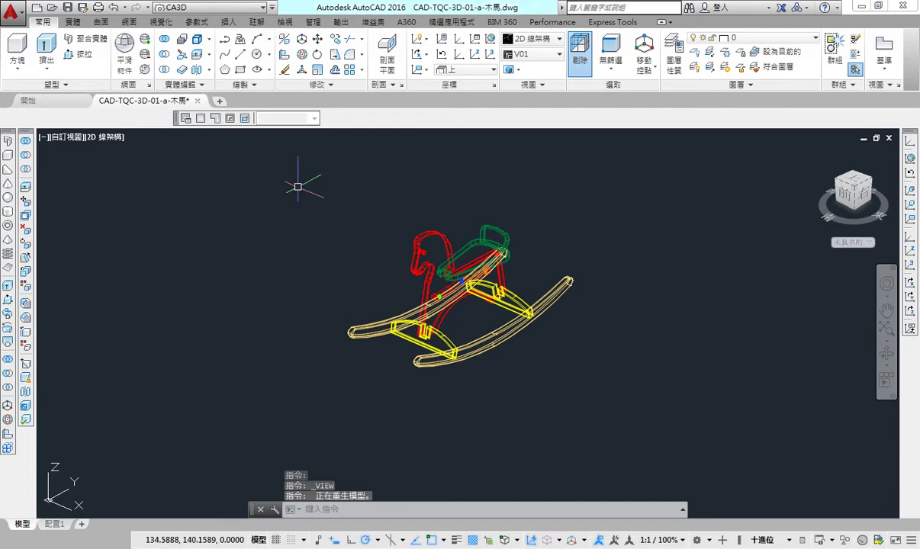
text(v)
key(Return)
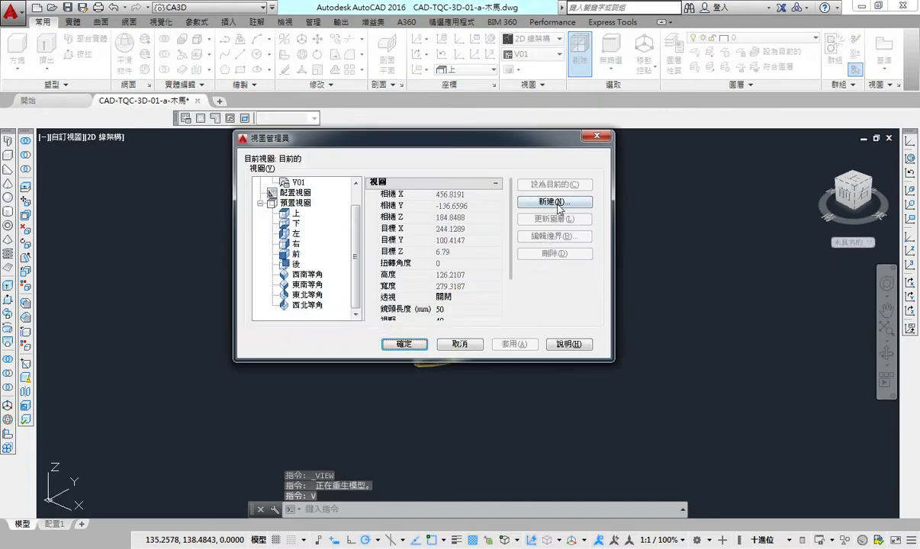
click(555, 203)
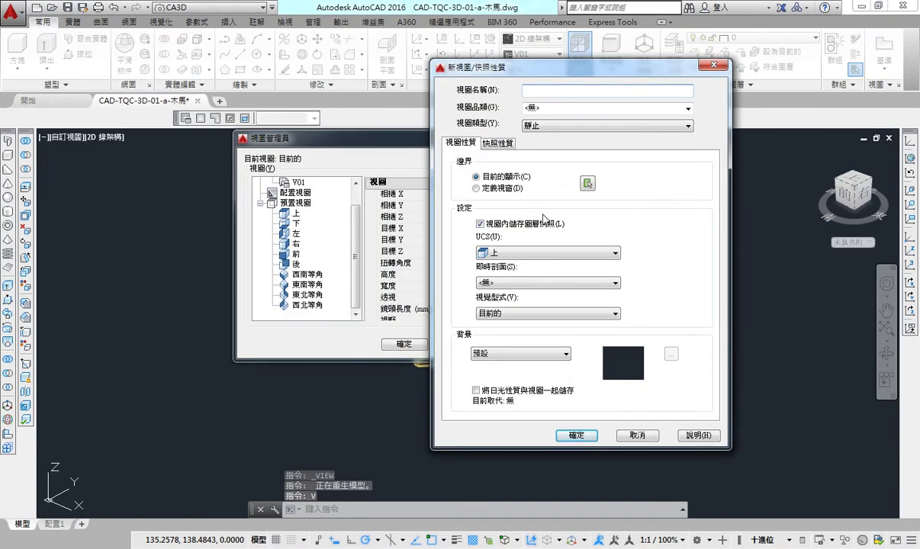
text(V2)
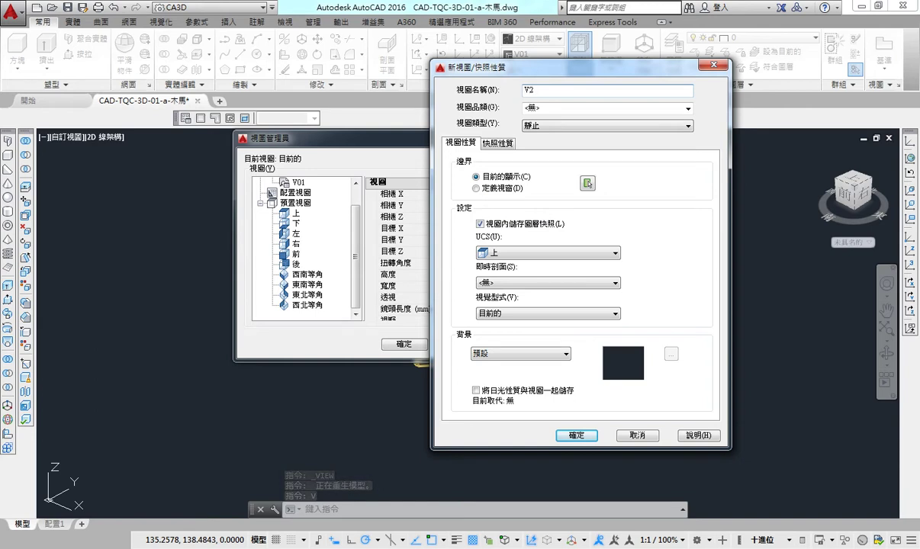
key(BackSpace)
text(0)
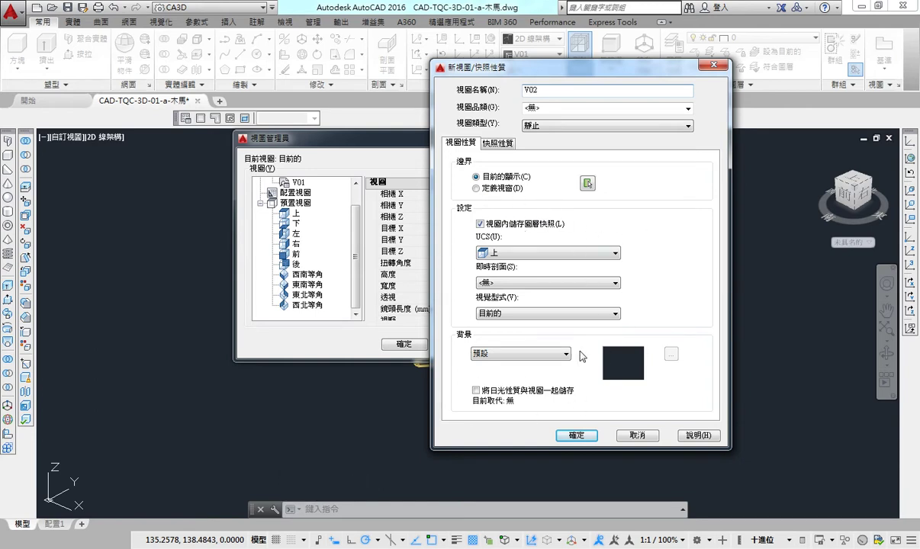
click(576, 435)
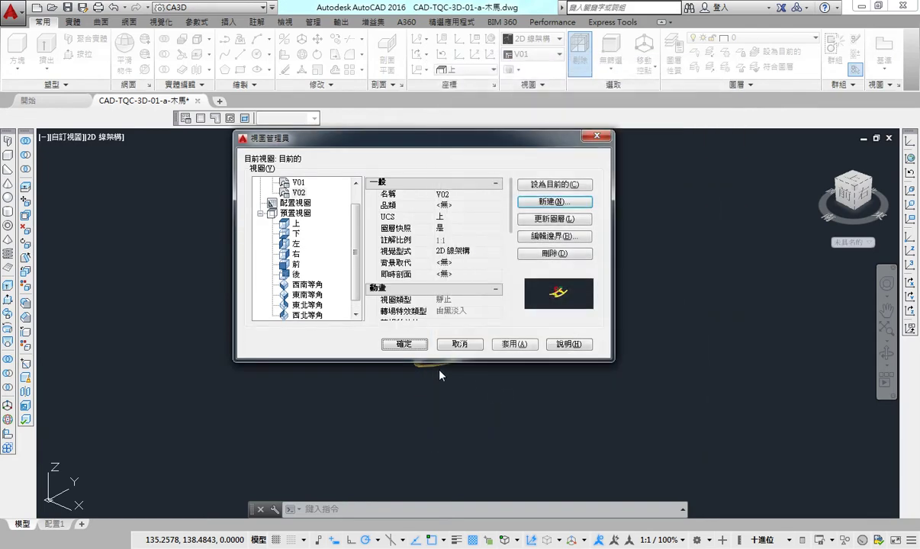
click(386, 345)
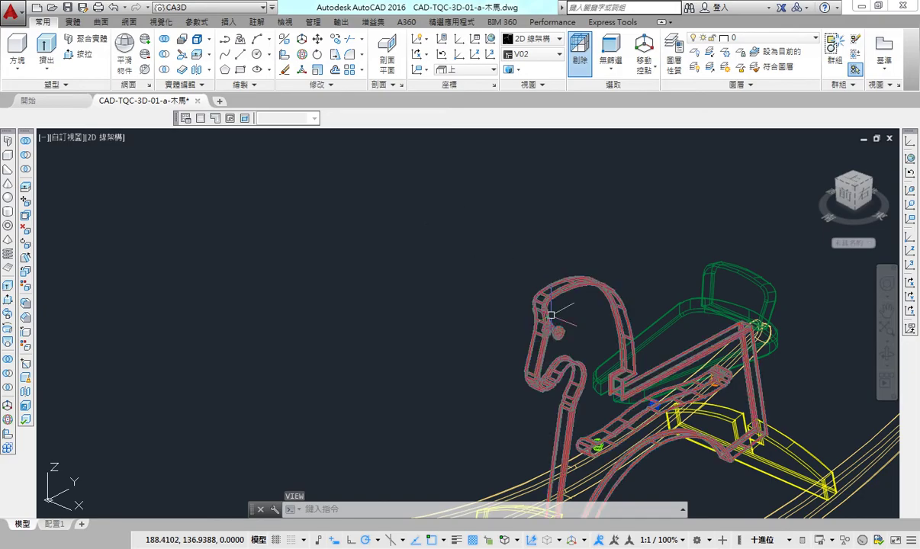
Orbit and zoom to a low side view close on the seat and crossbar.
middle_drag(562, 293, 289, 223)
scroll(290, 223, down, 1)
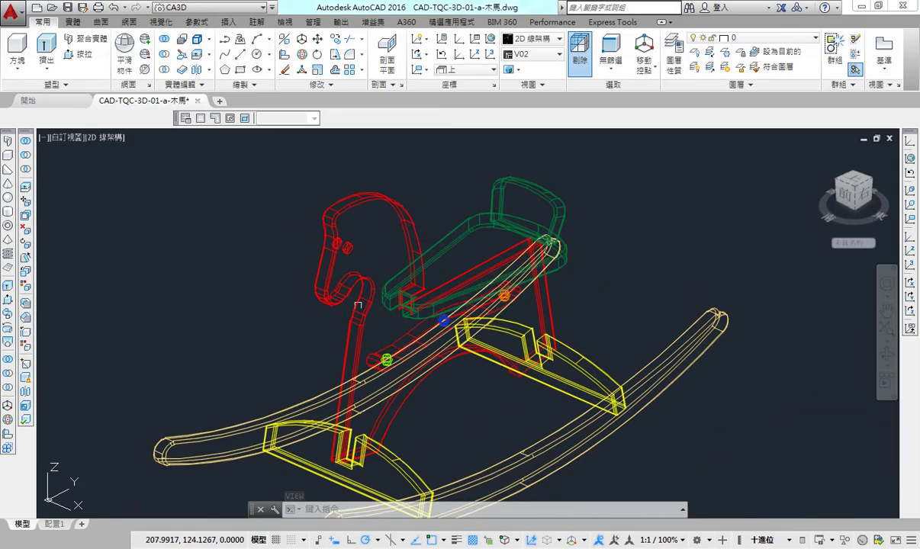
shift+middle_drag(413, 326, 418, 253)
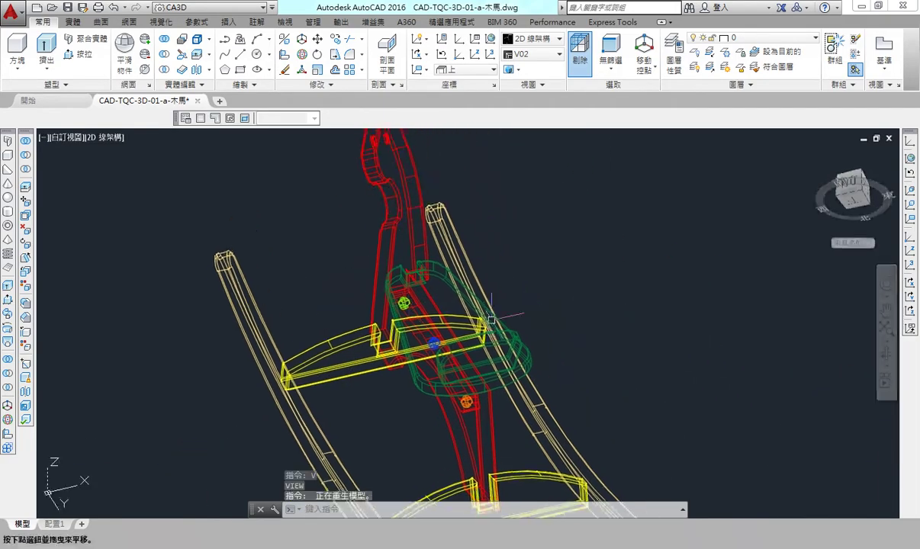
mouse_move(418, 253)
shift+middle_down()
mouse_move(449, 313)
mouse_move(538, 311)
shift+middle_up()
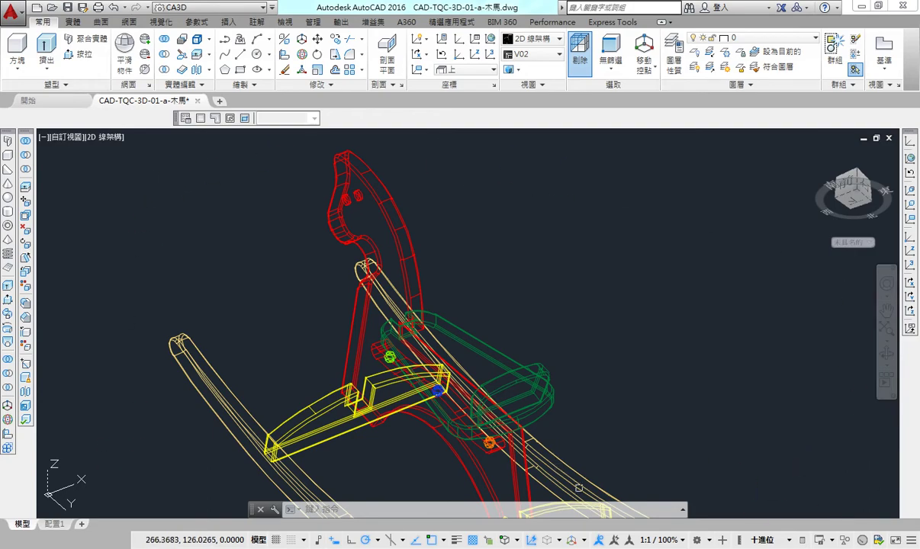
scroll(368, 345, down, 3)
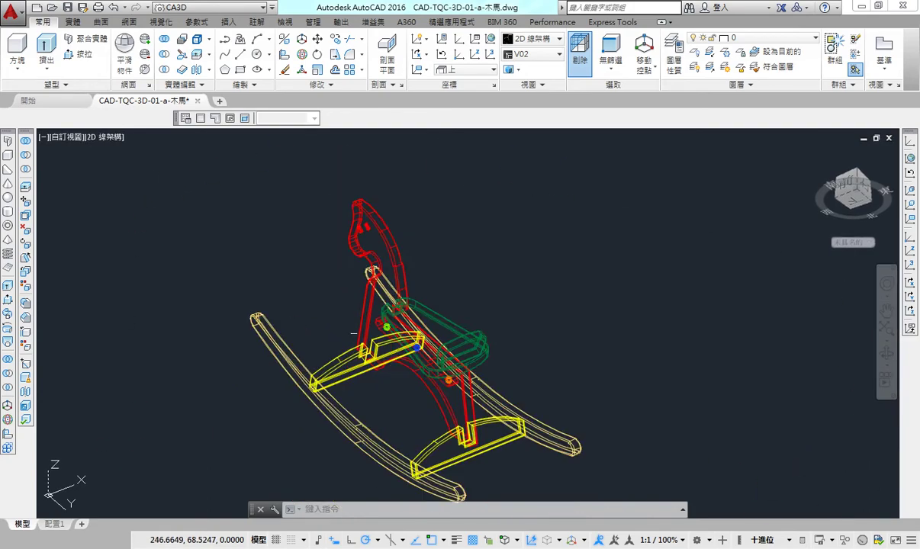
scroll(368, 345, up, 6)
scroll(467, 199, down, 3)
scroll(328, 318, down, 2)
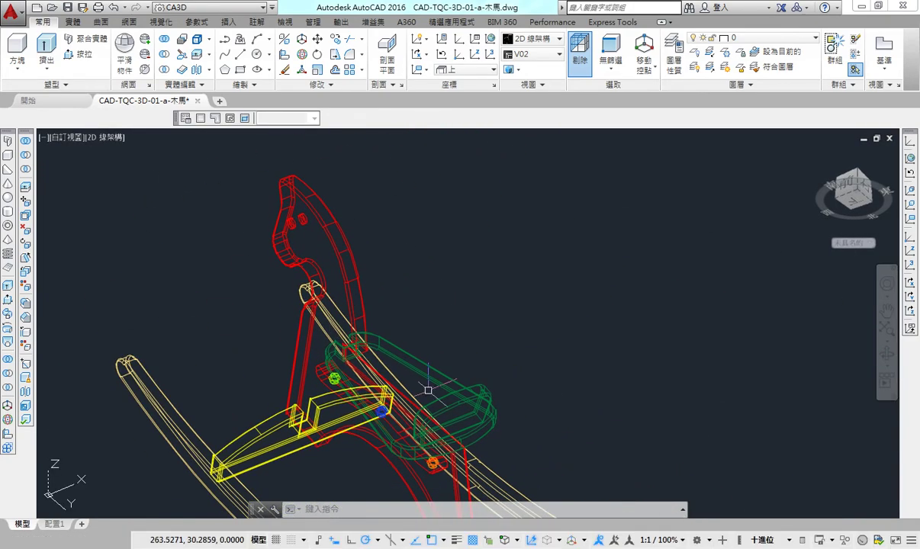
scroll(359, 292, up, 1)
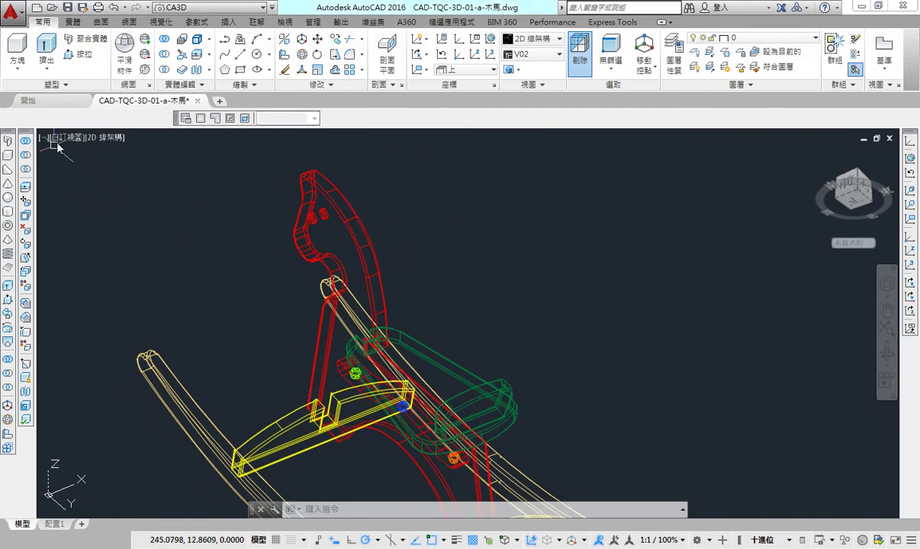
Try the Realistic and Shades of Gray visual styles, then settle on Conceptual.
click(100, 141)
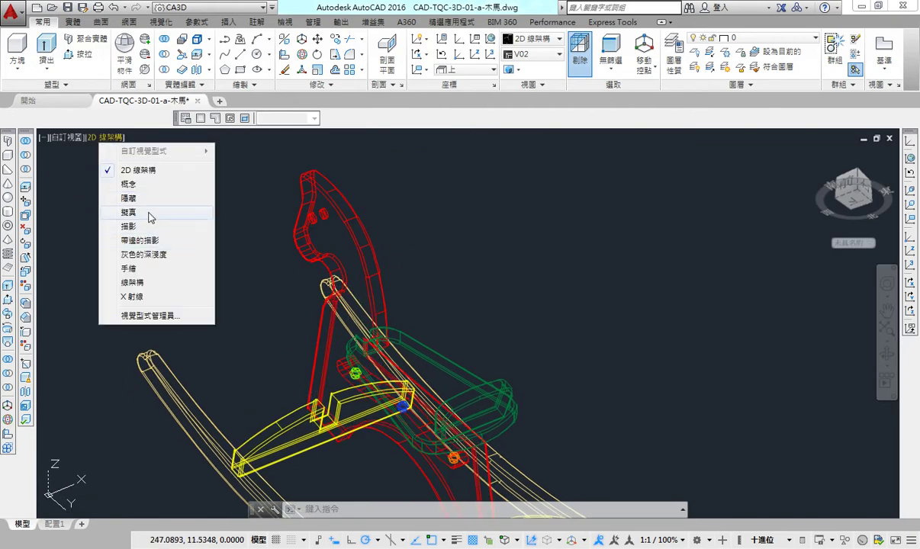
click(148, 212)
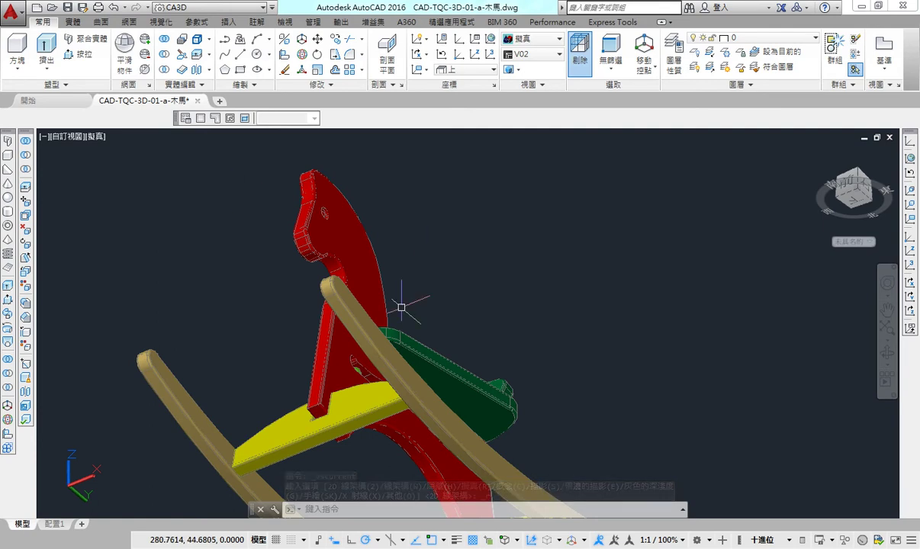
click(97, 137)
click(156, 257)
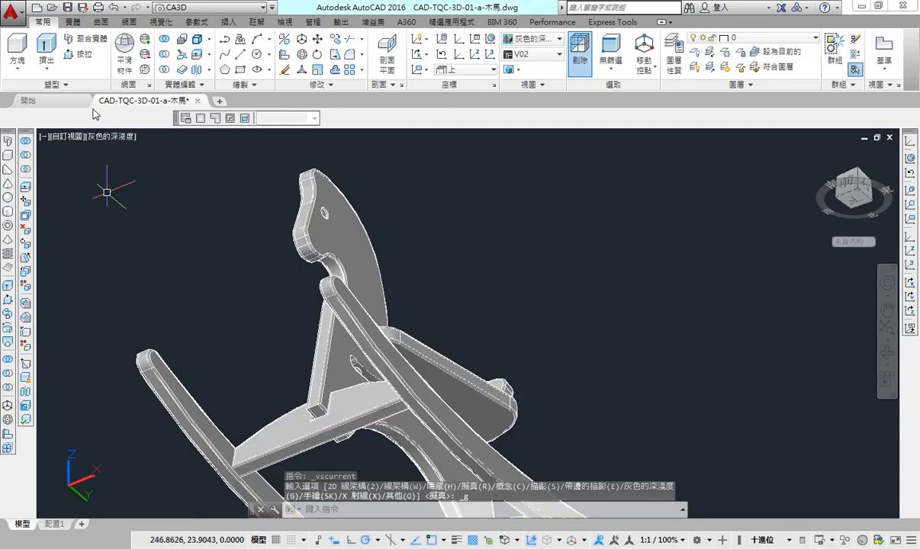
click(103, 138)
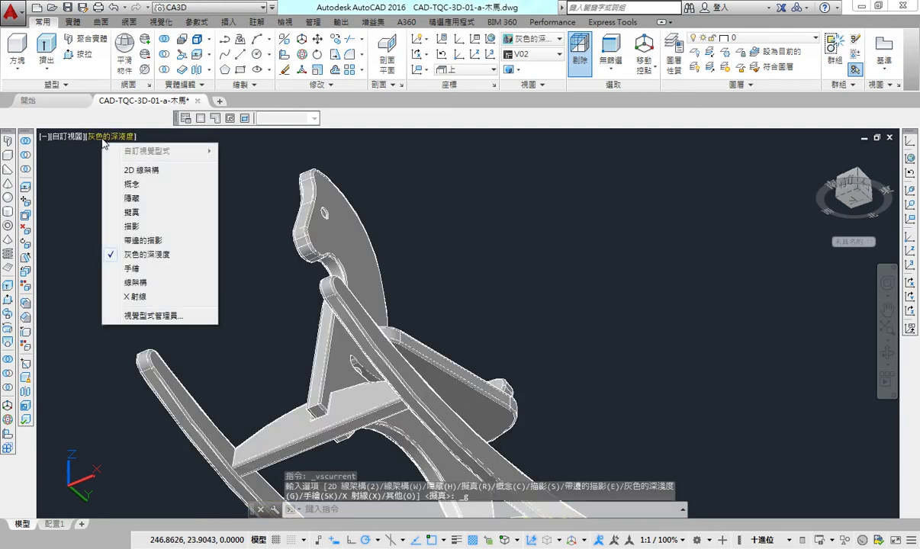
click(149, 184)
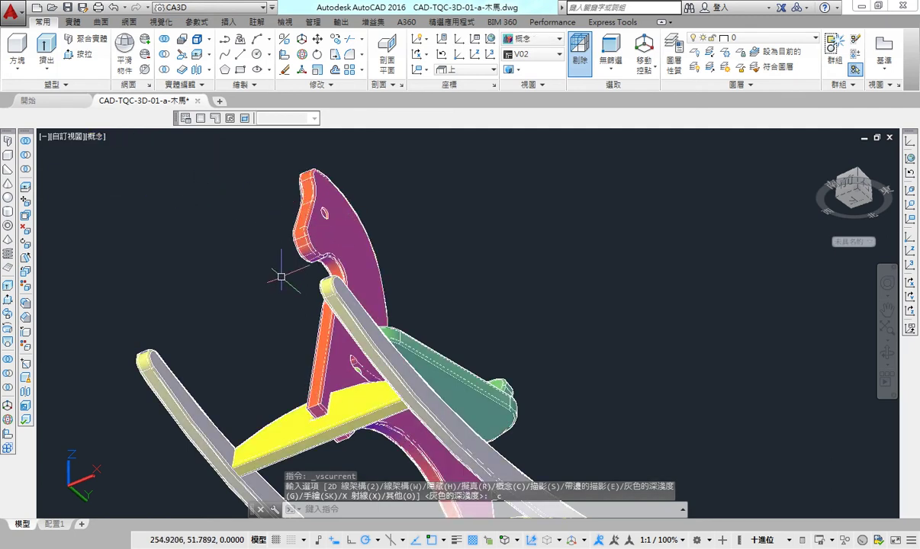
Save the conceptual view as named view V03, then zoom out to the whole horse.
text(v)
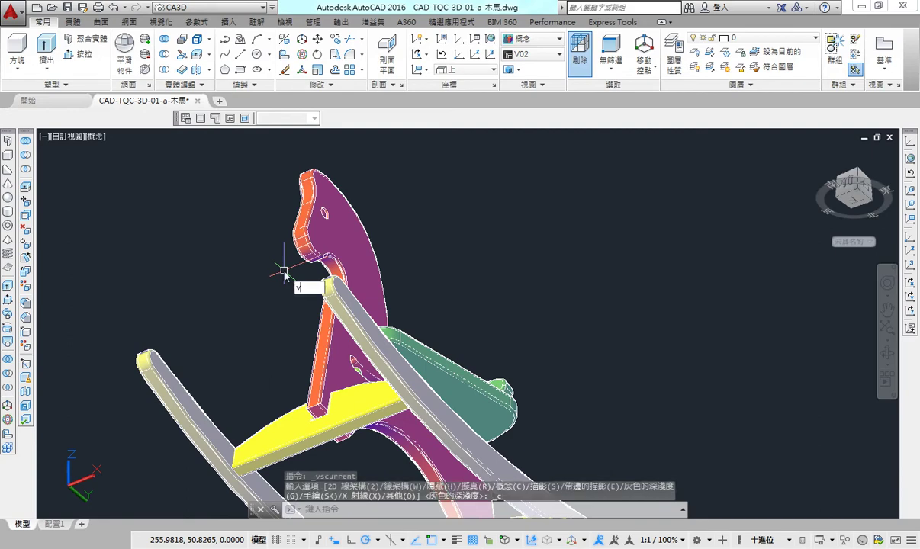
key(Return)
click(552, 203)
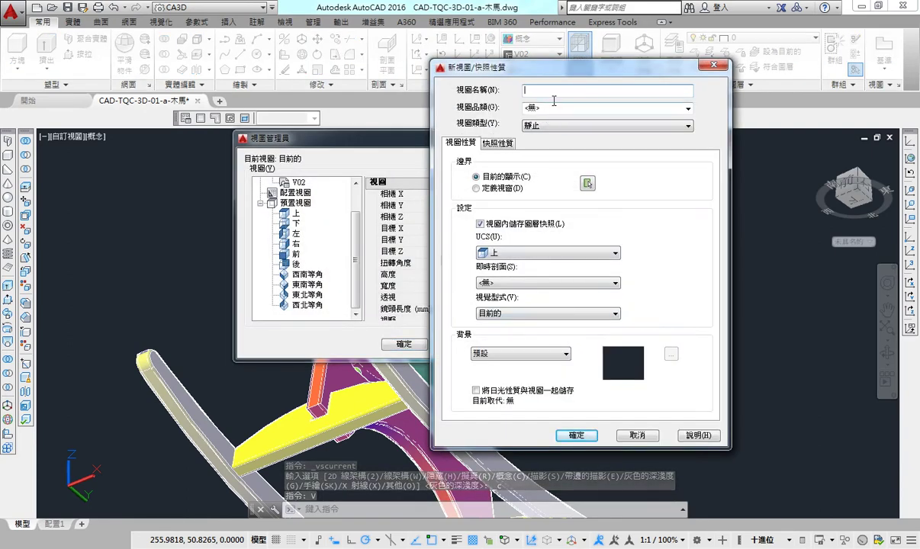
text(V03)
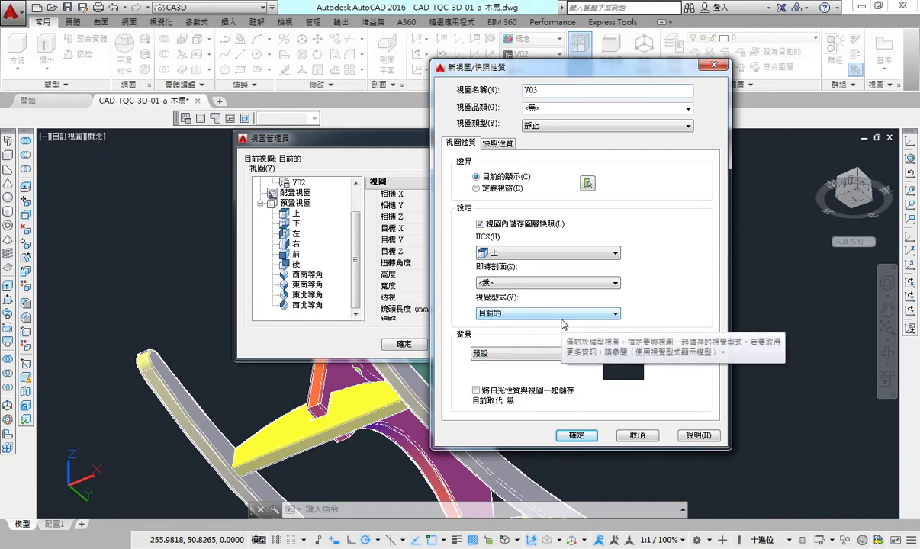
click(577, 436)
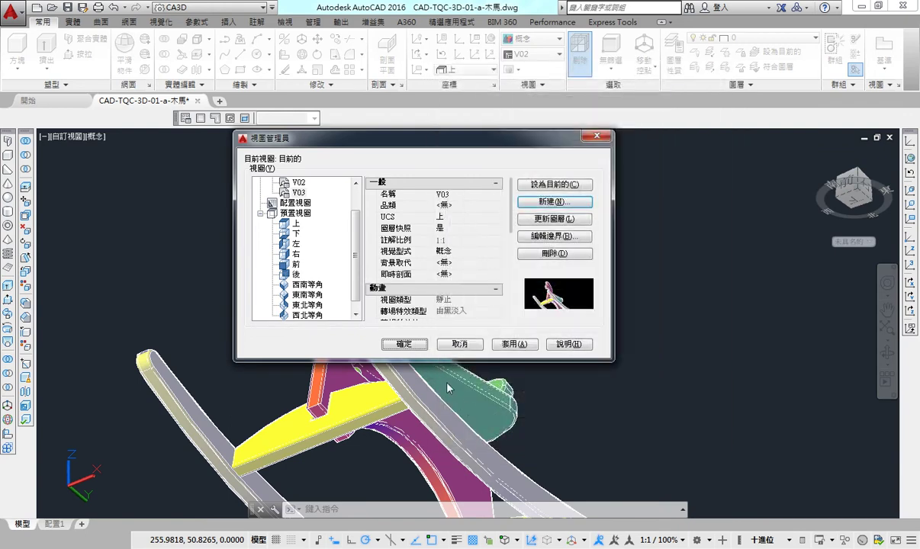
click(405, 345)
scroll(385, 287, down, 5)
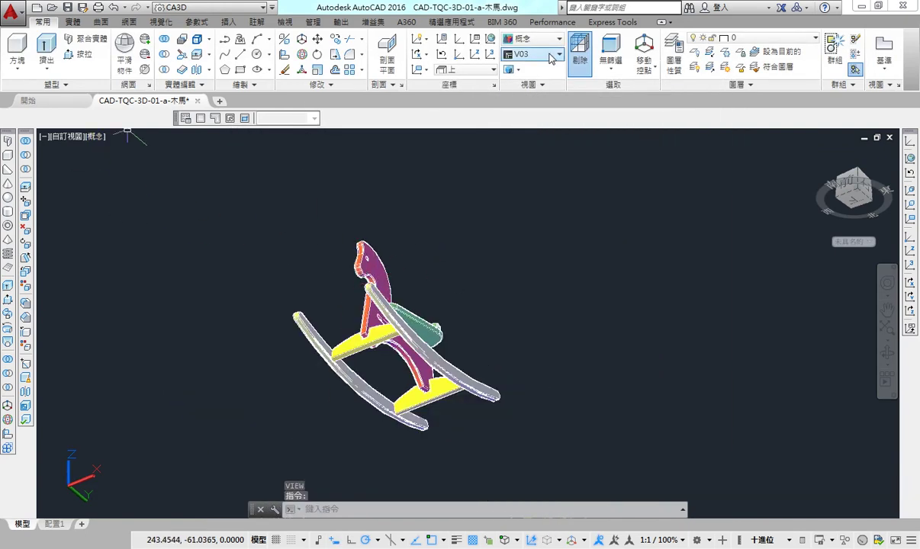
Restore the saved view V01, then V03 to show the conceptual close-up of seat and crossbar.
click(67, 136)
mouse_move(116, 151)
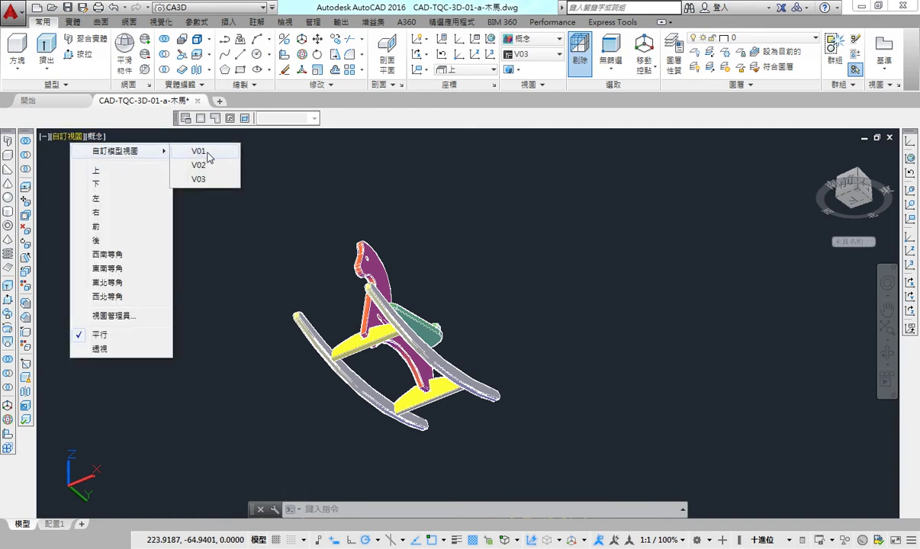
click(200, 152)
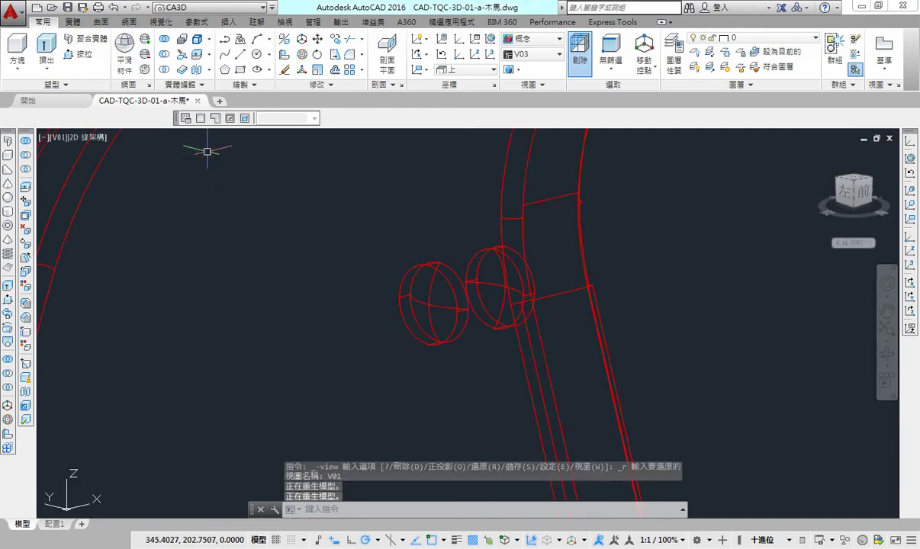
click(58, 138)
mouse_move(102, 151)
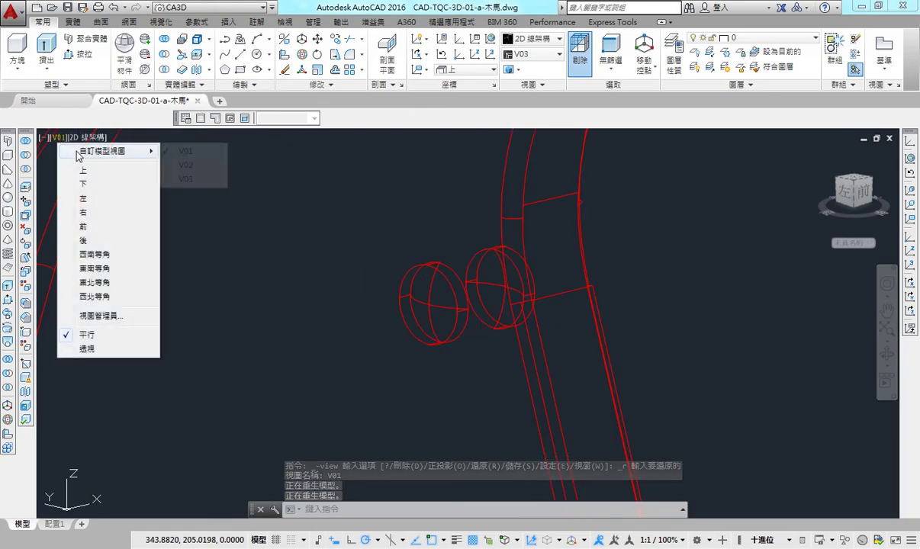
click(187, 180)
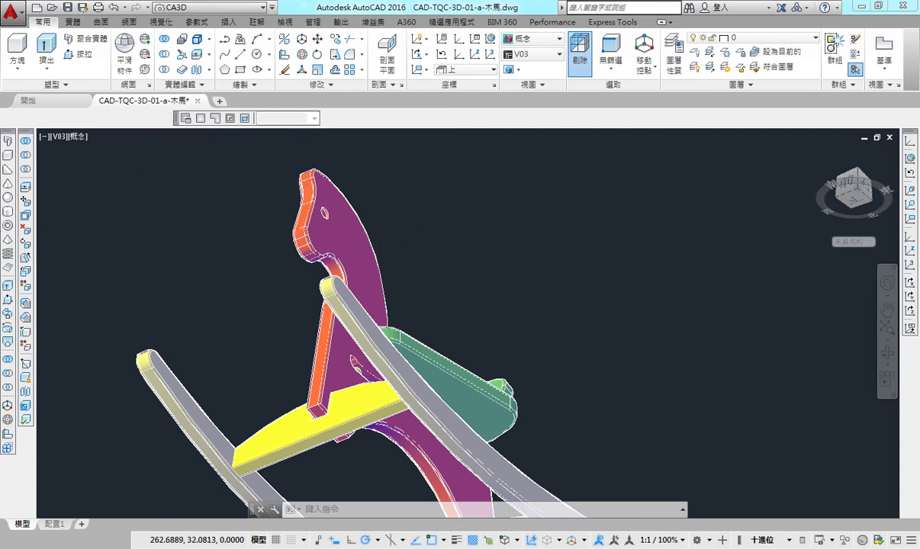
text(v)
key(Return)
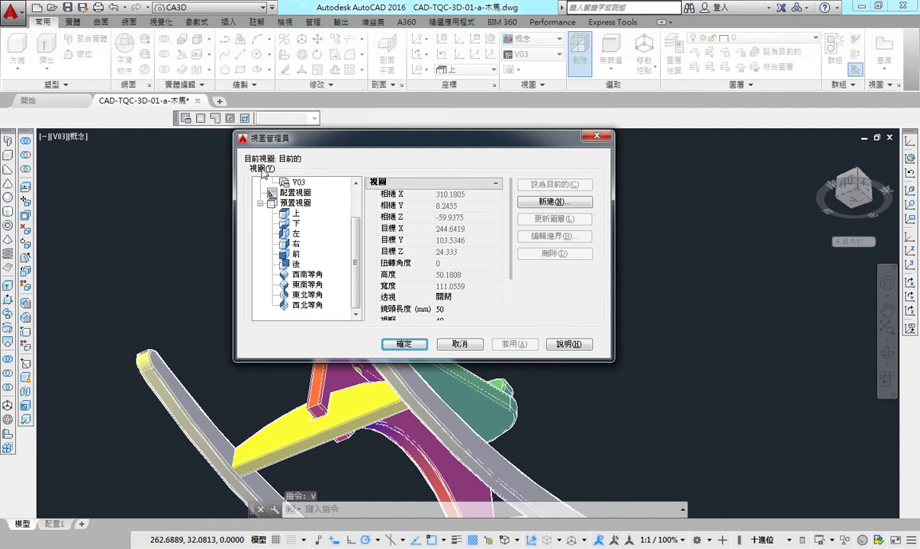
scroll(344, 244, up, 2)
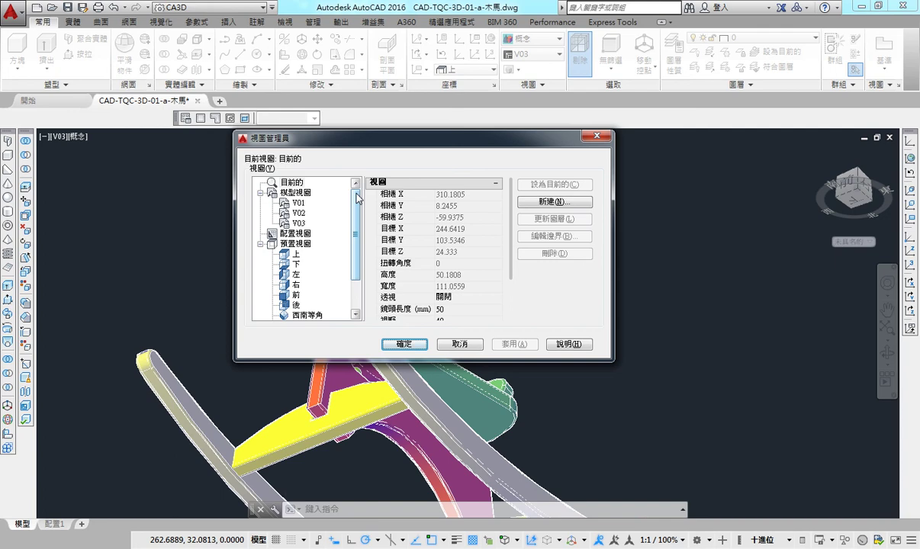
click(452, 346)
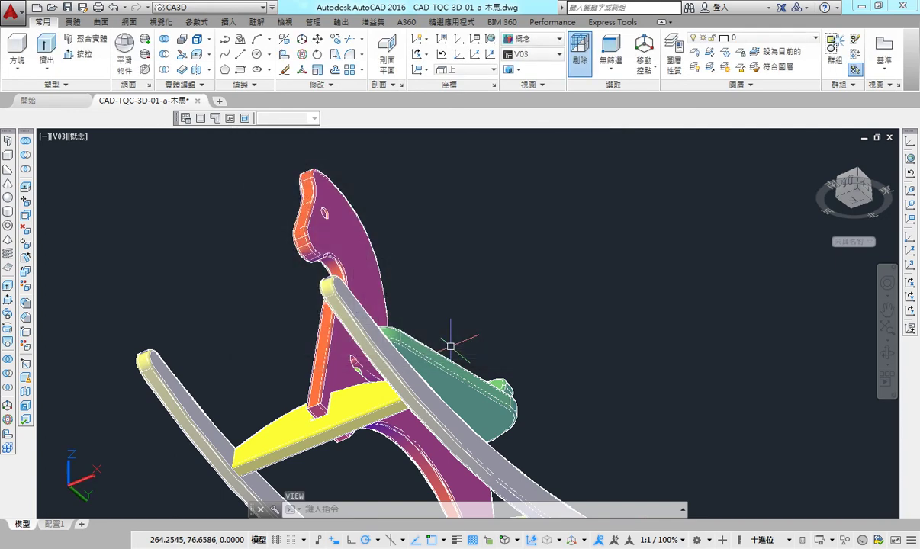